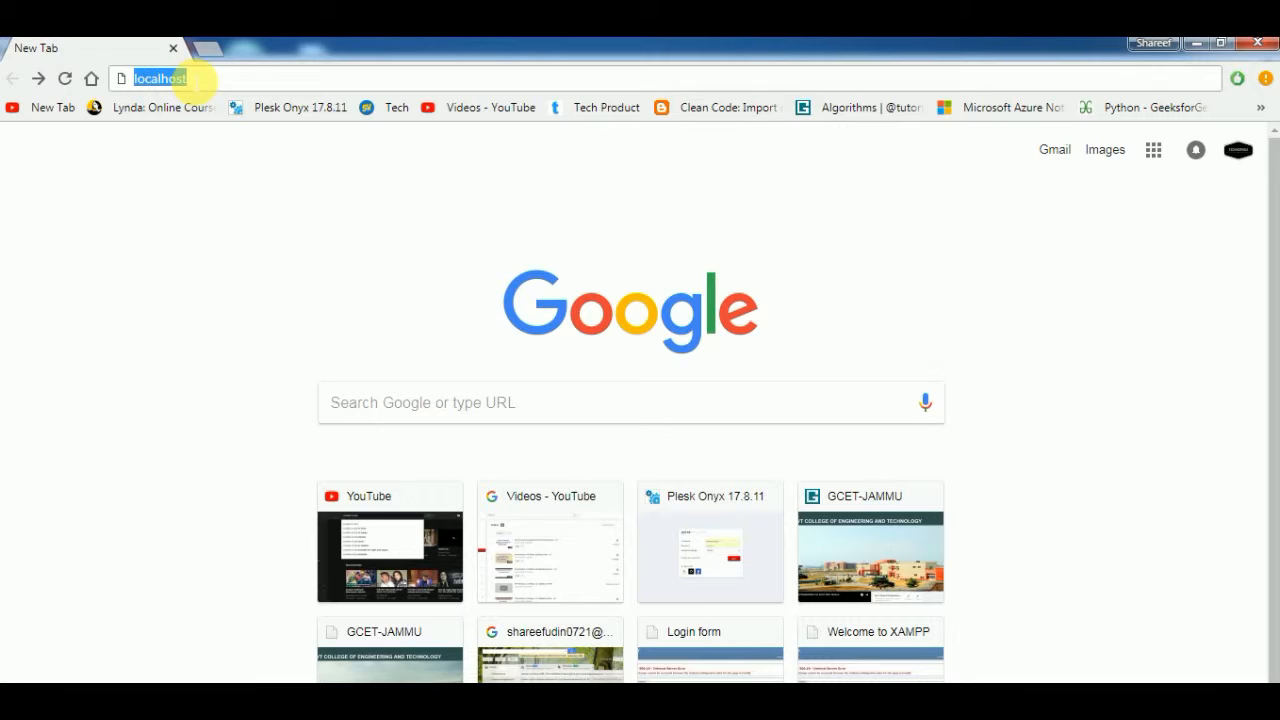
Load the XAMPP dashboard at localhost and open the databases page of phpMyAdmin.
key(Return)
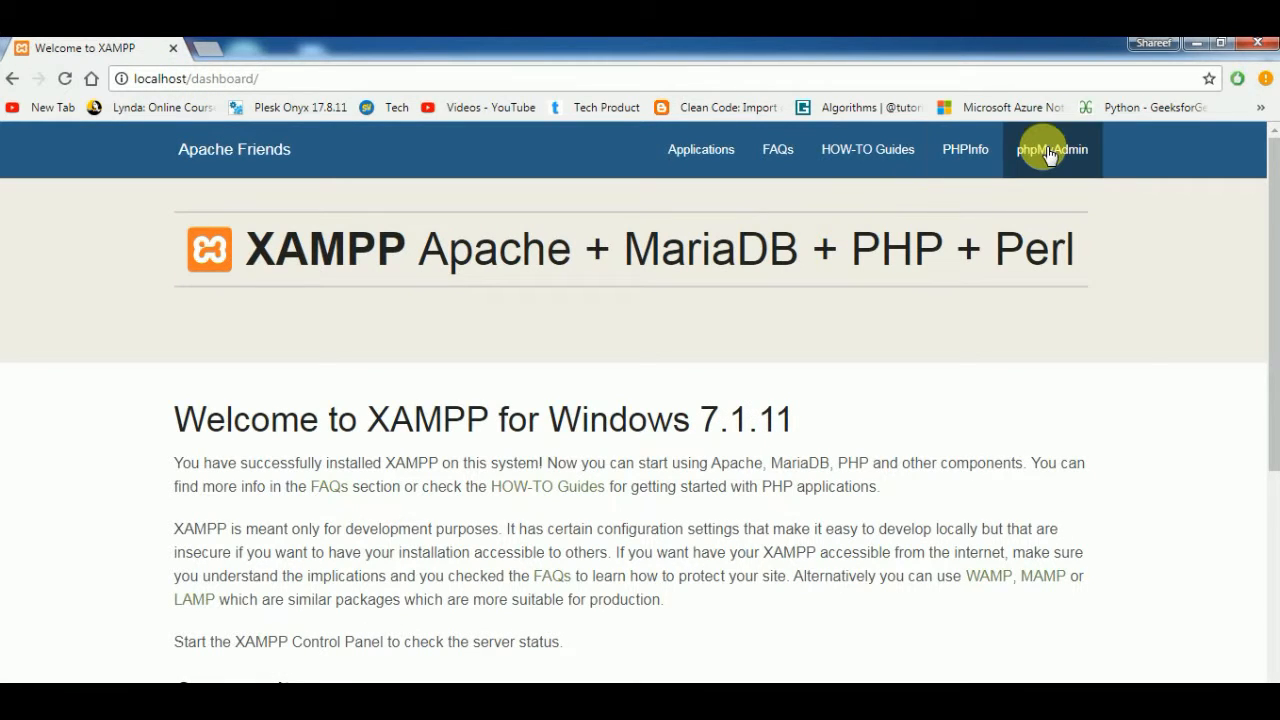
click(1048, 152)
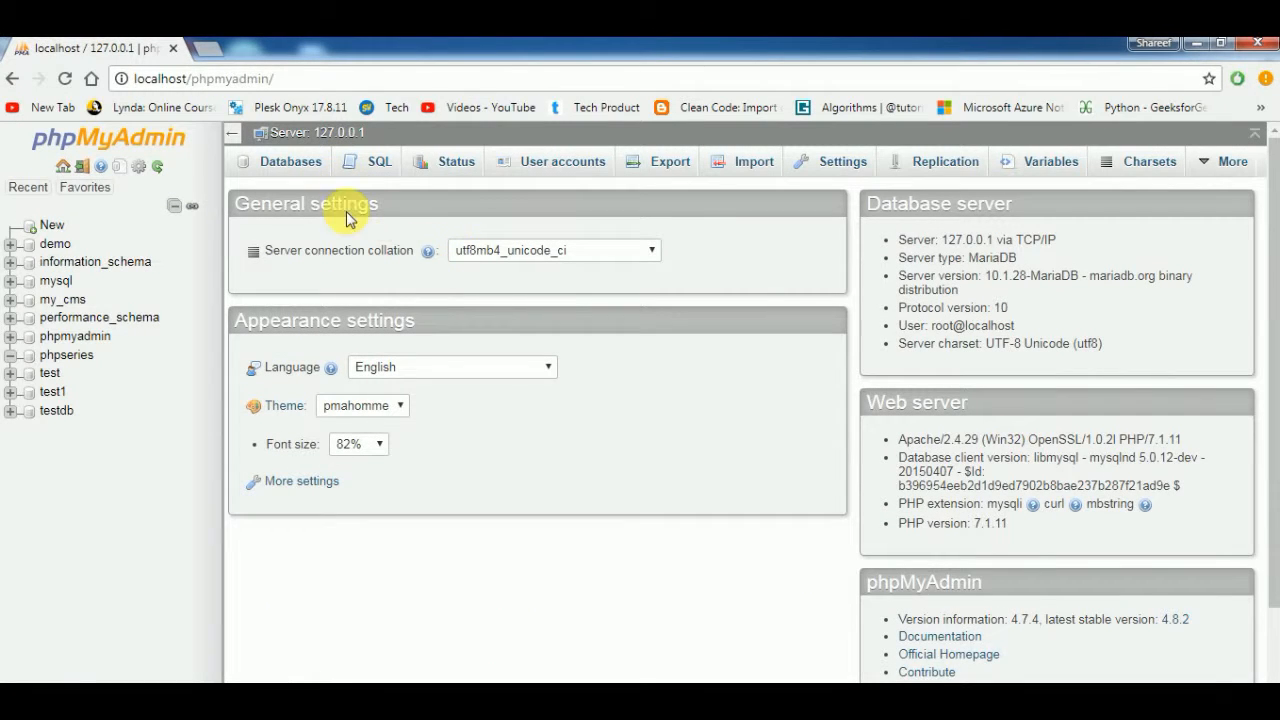
click(297, 165)
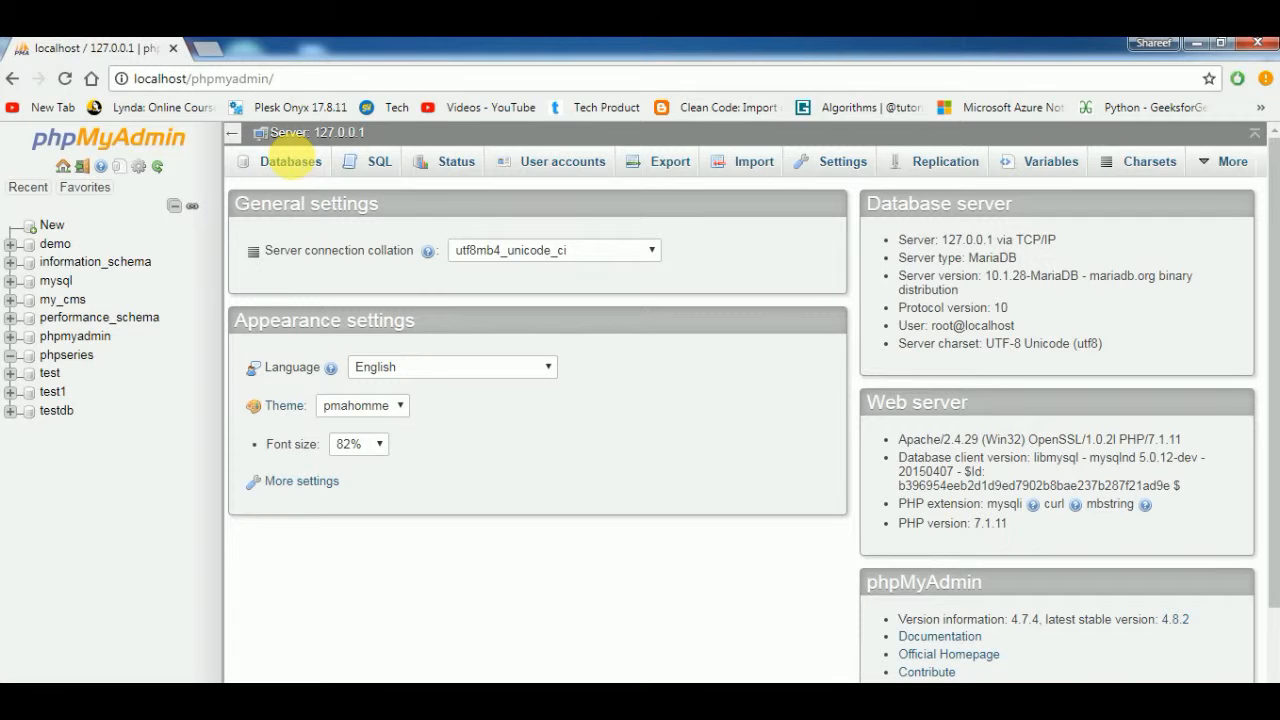
Create a new database named PHPDATA with the default collation.
click(322, 298)
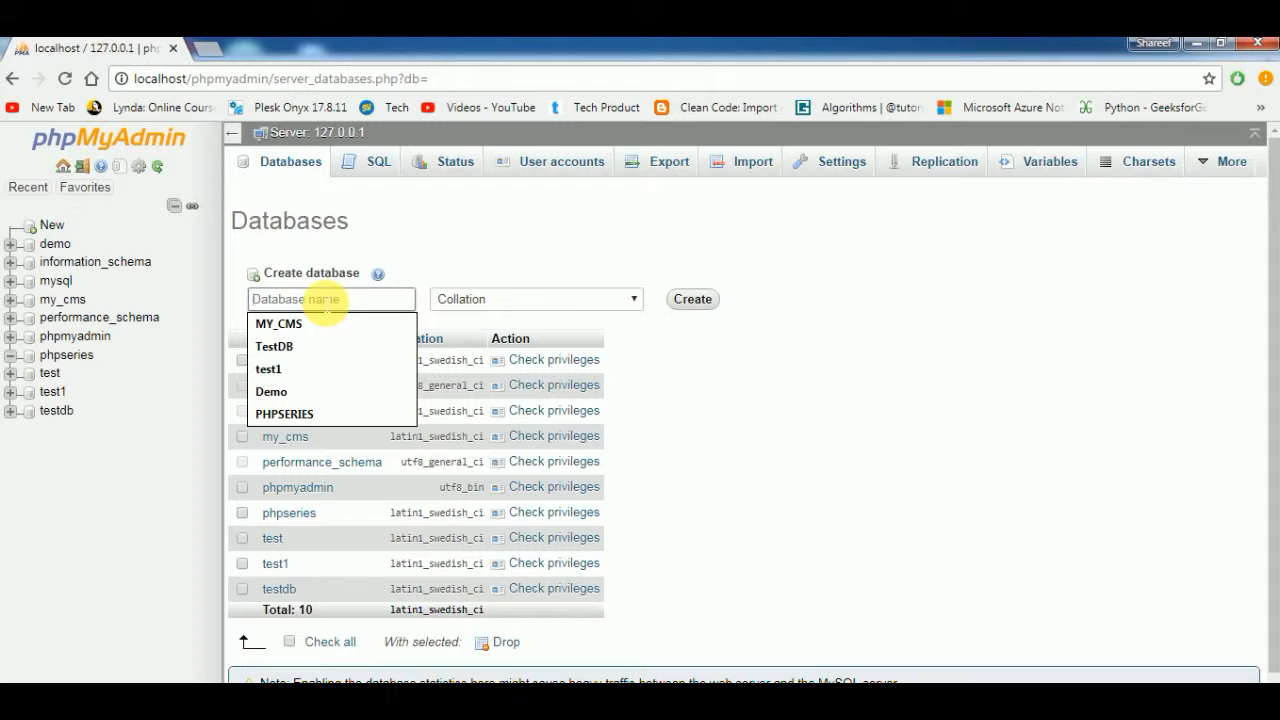
text(PHP)
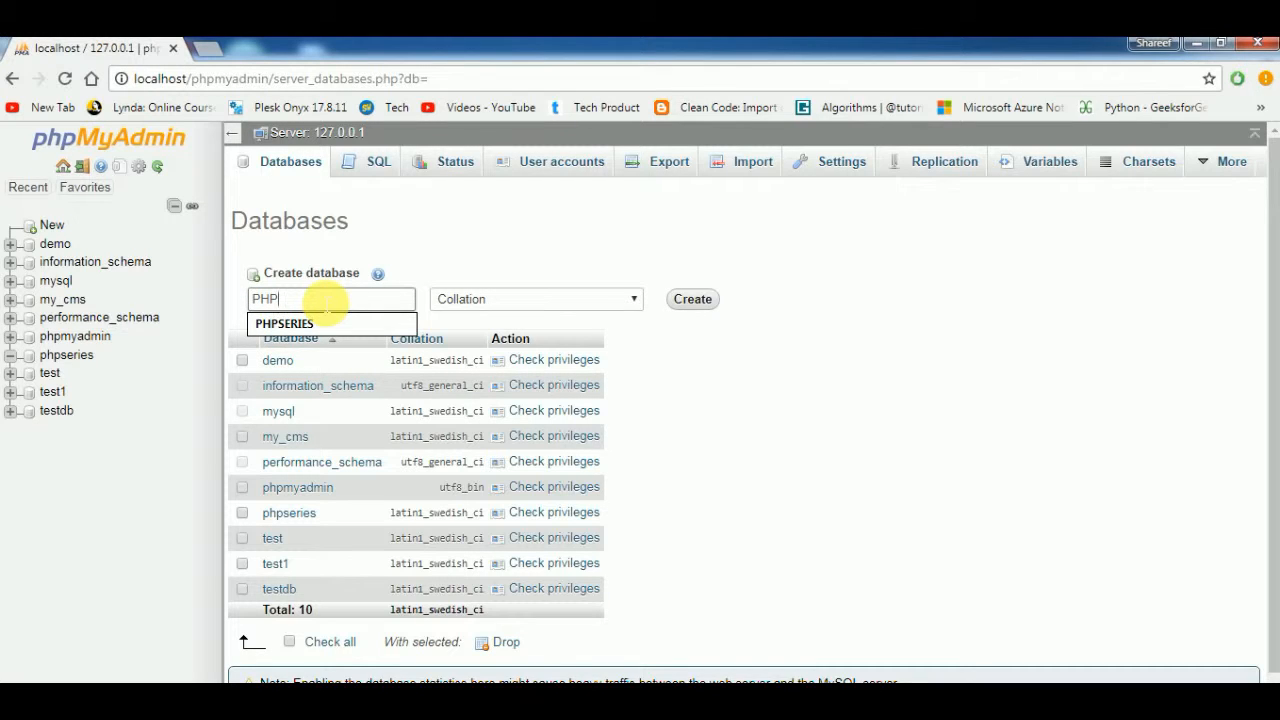
text(DATA)
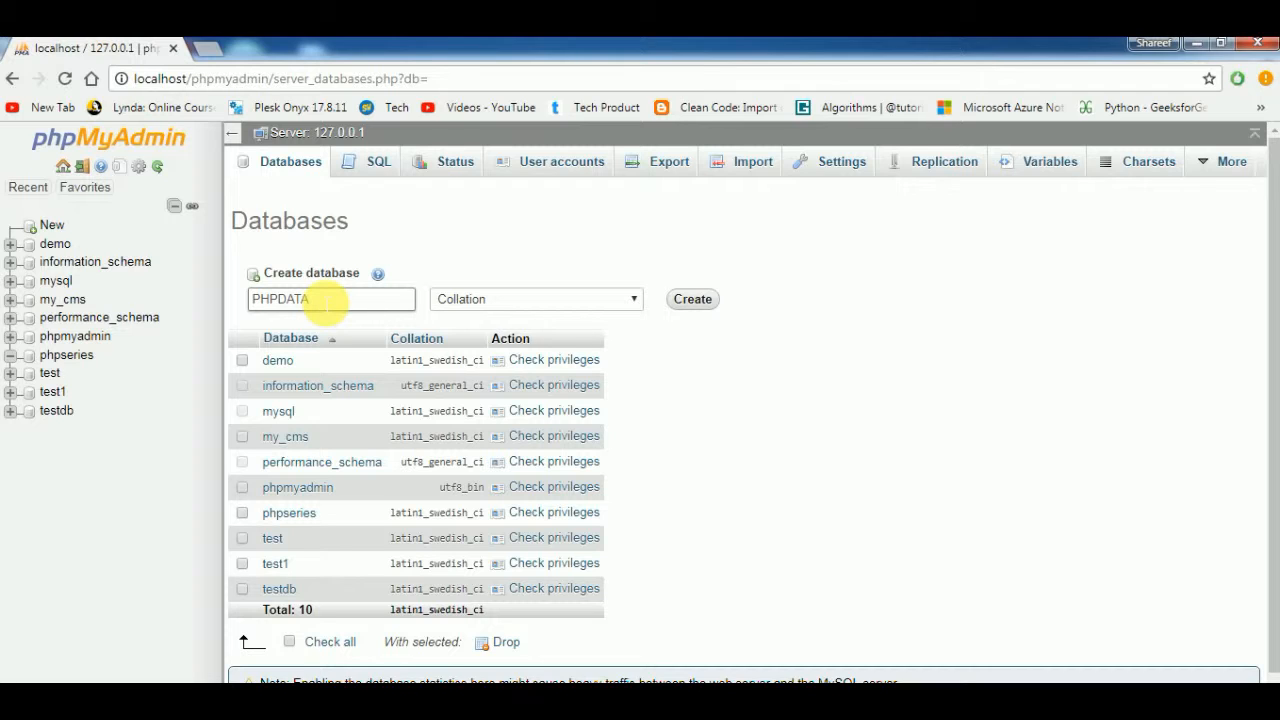
click(690, 308)
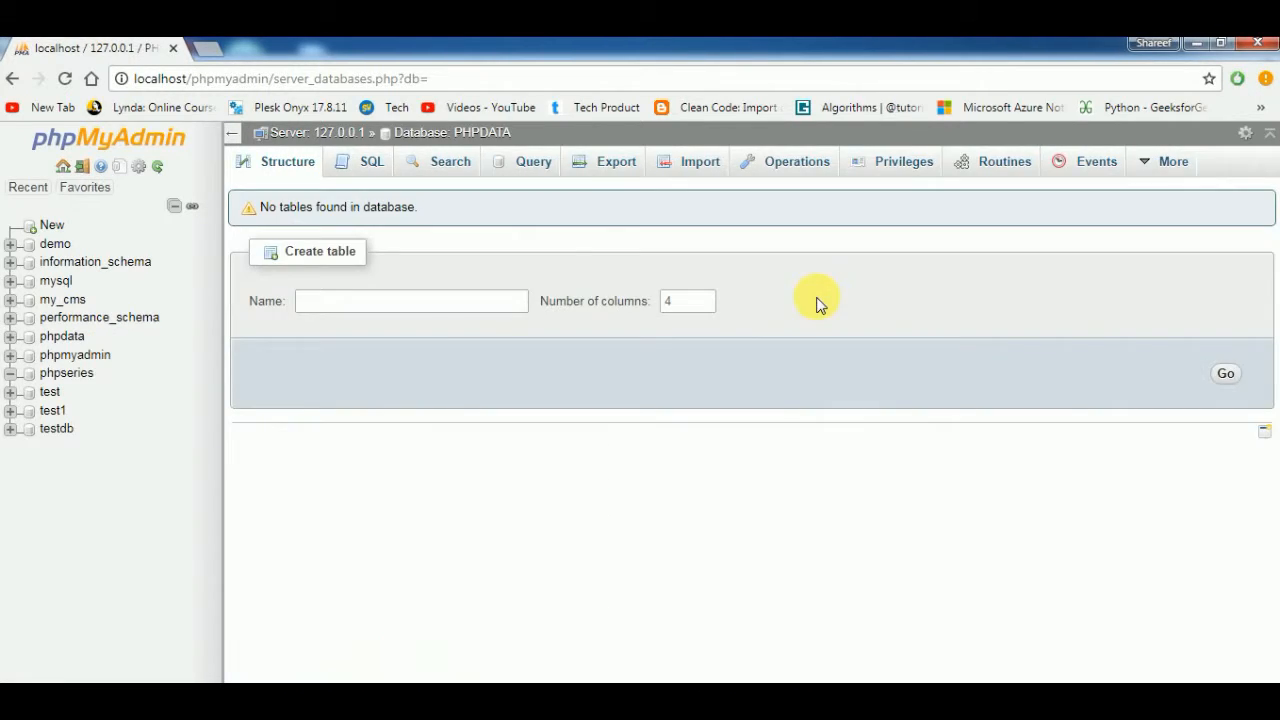
Start a new table named Register with 6 columns in the PHPDATA database.
click(437, 301)
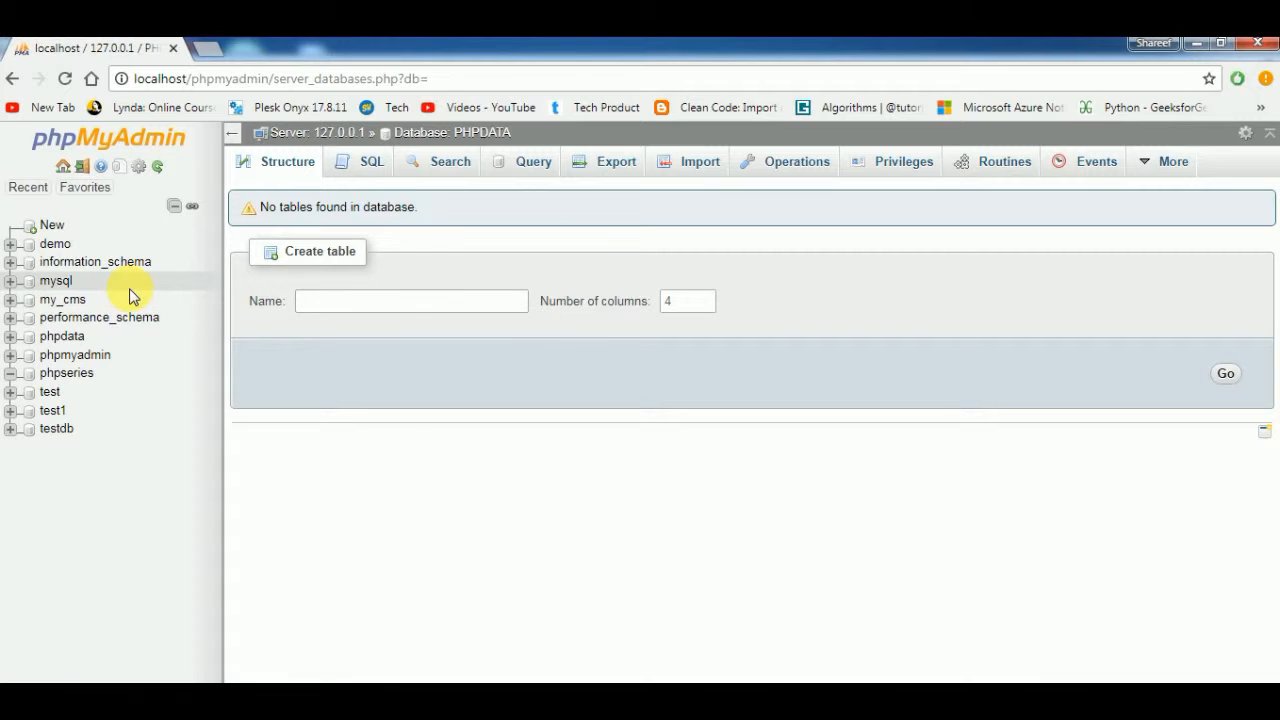
click(11, 337)
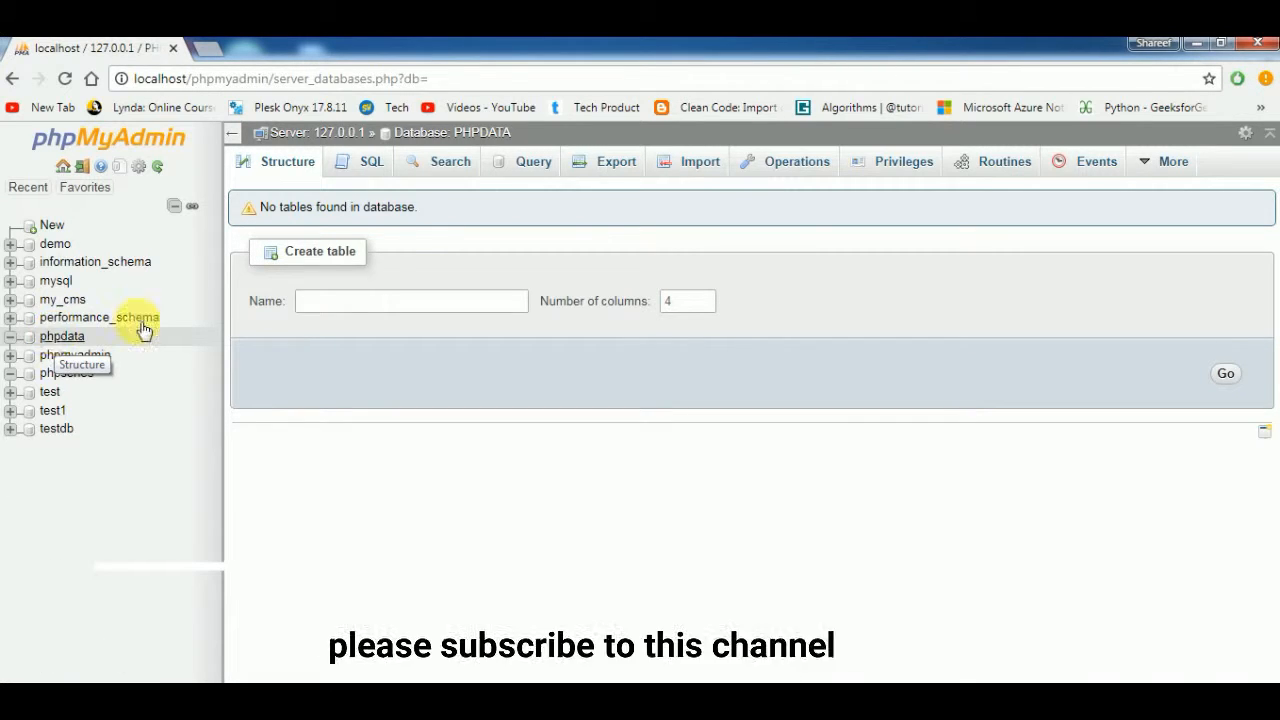
click(345, 312)
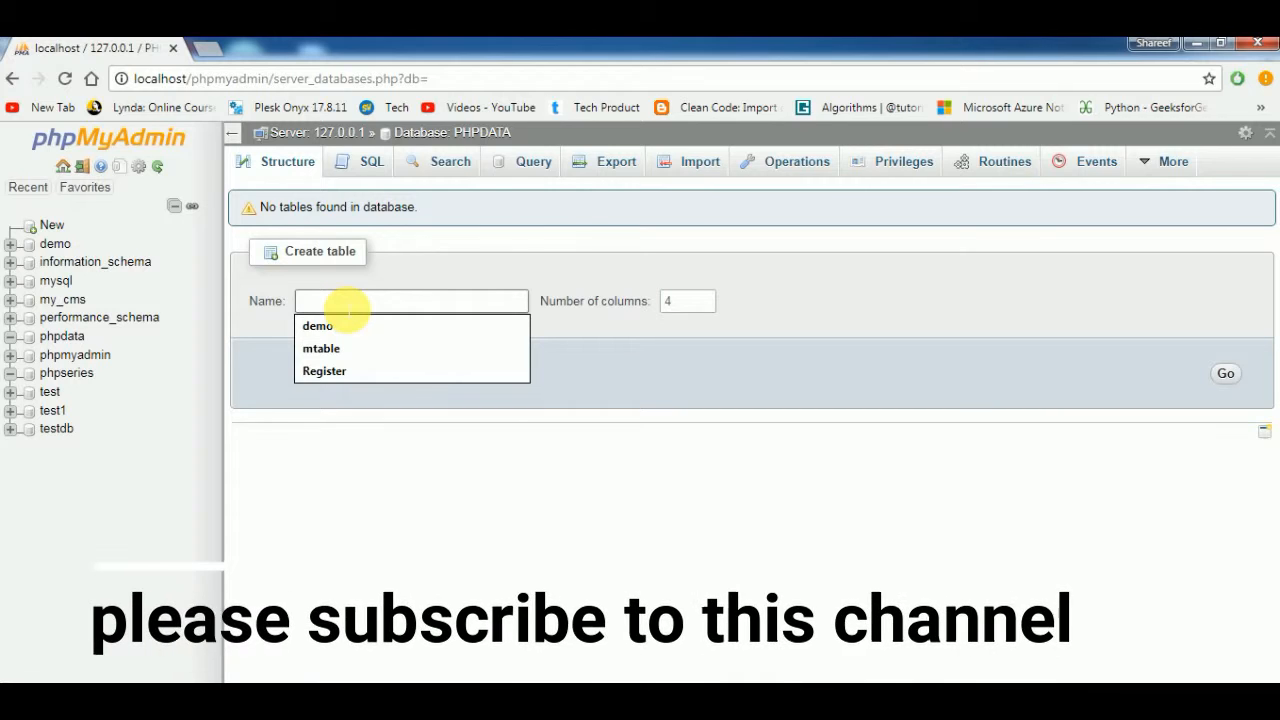
text(RE)
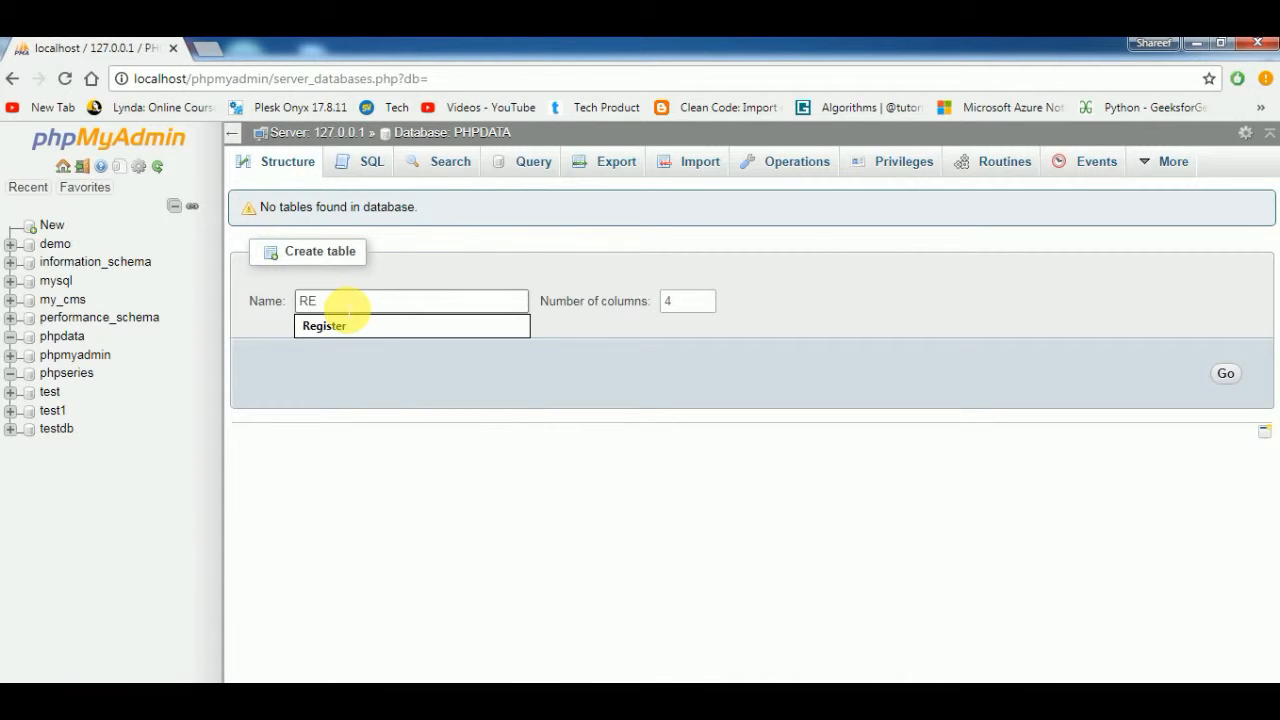
key(Down)
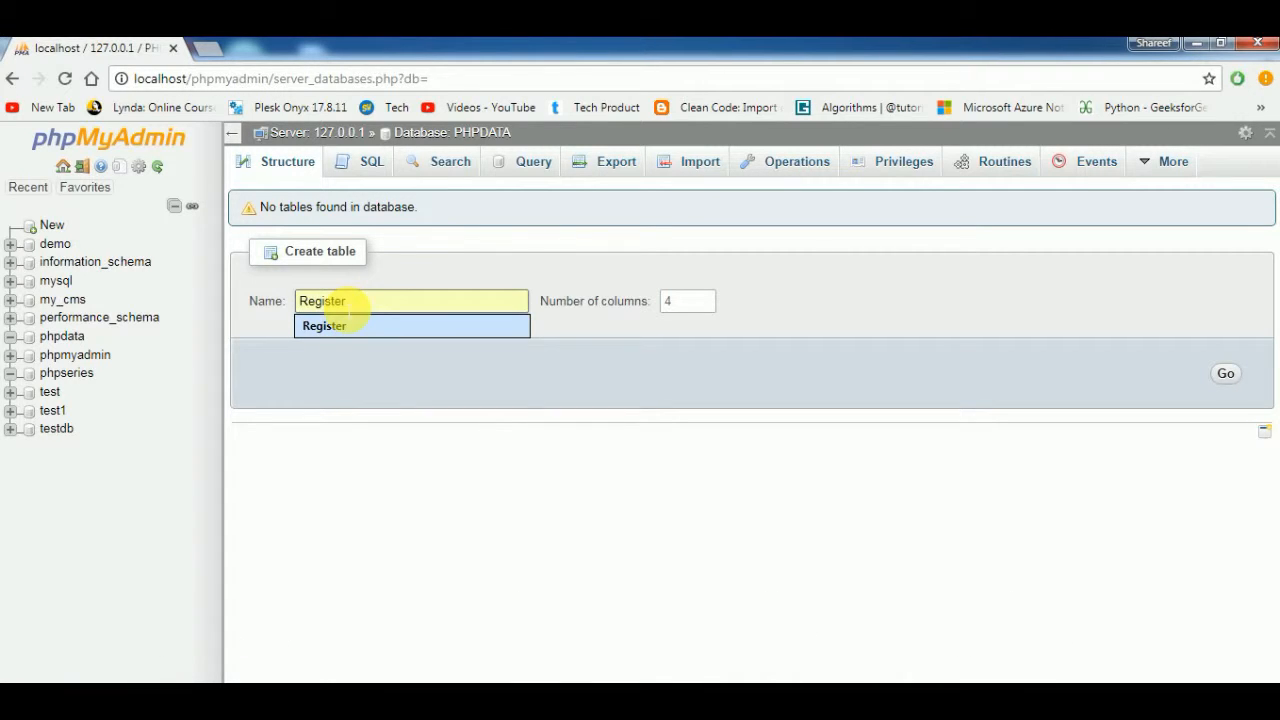
click(372, 326)
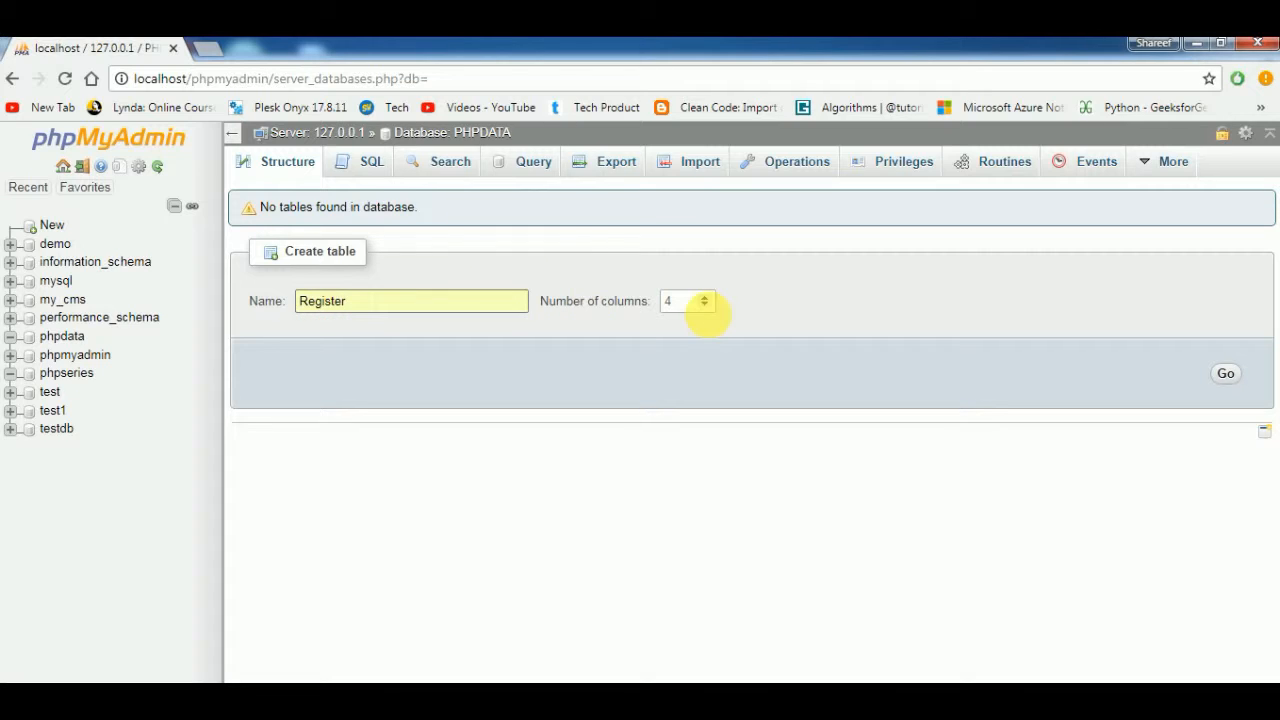
click(705, 298)
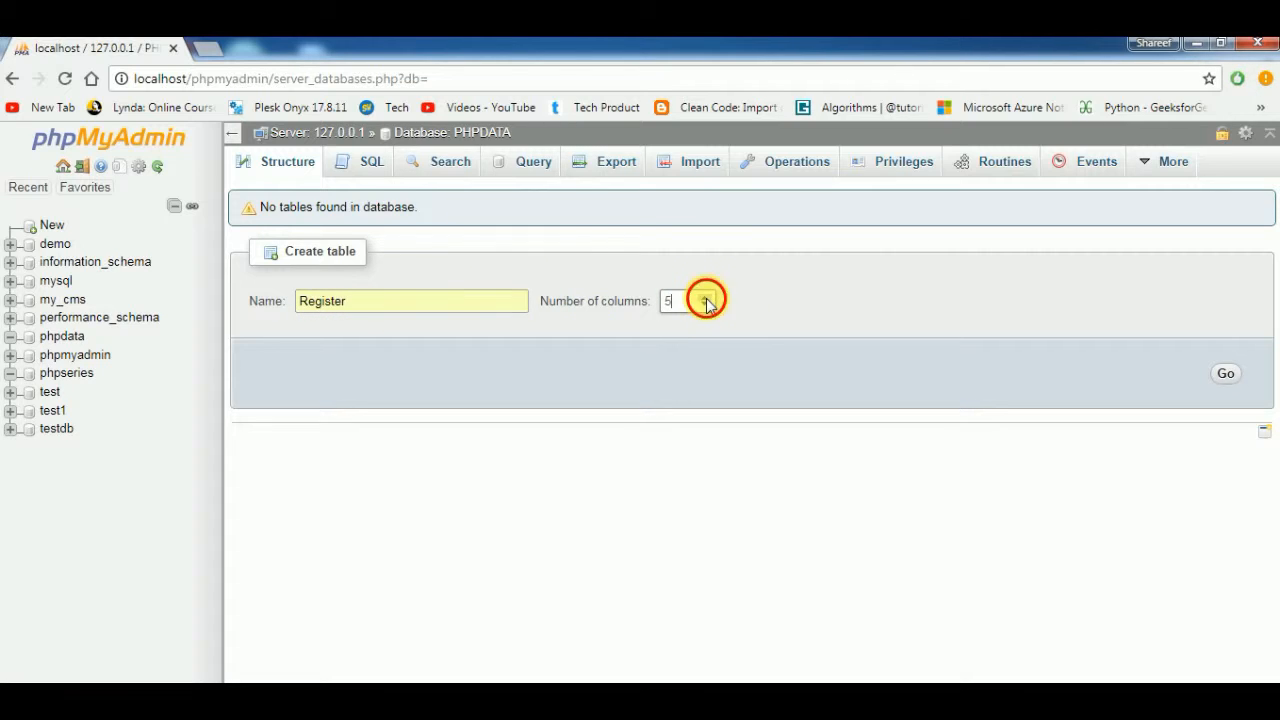
click(705, 298)
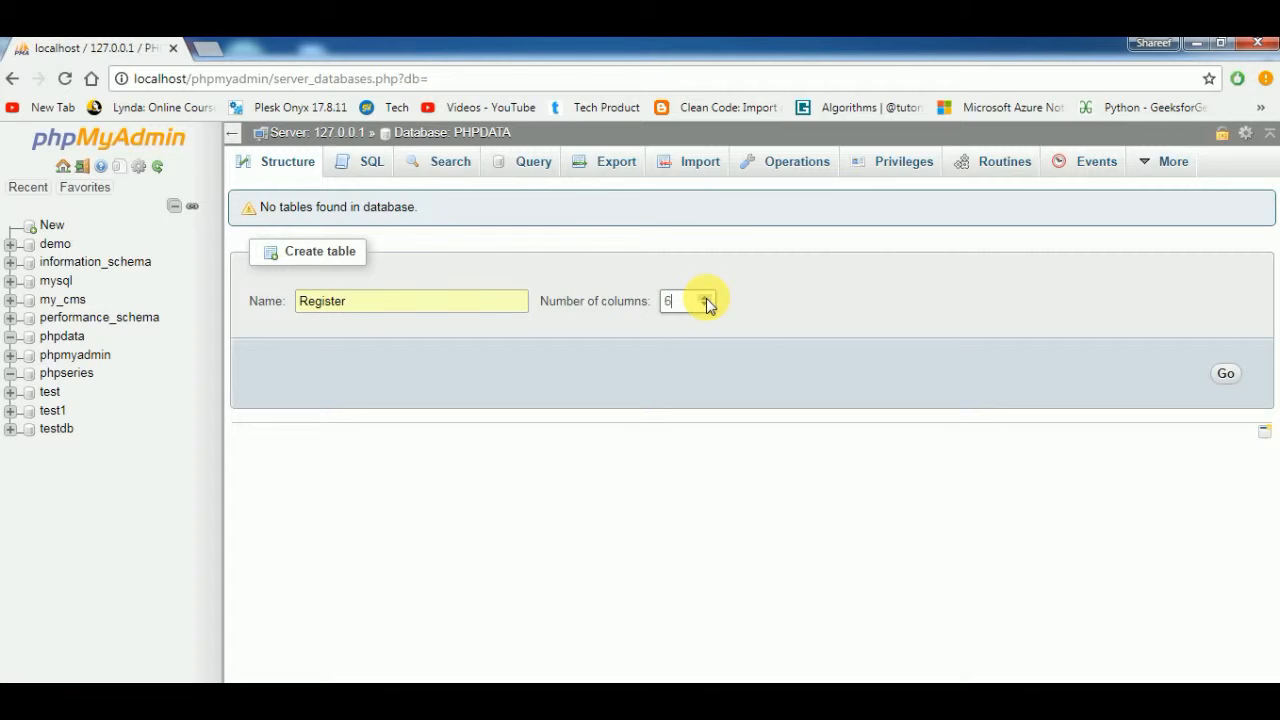
click(1230, 376)
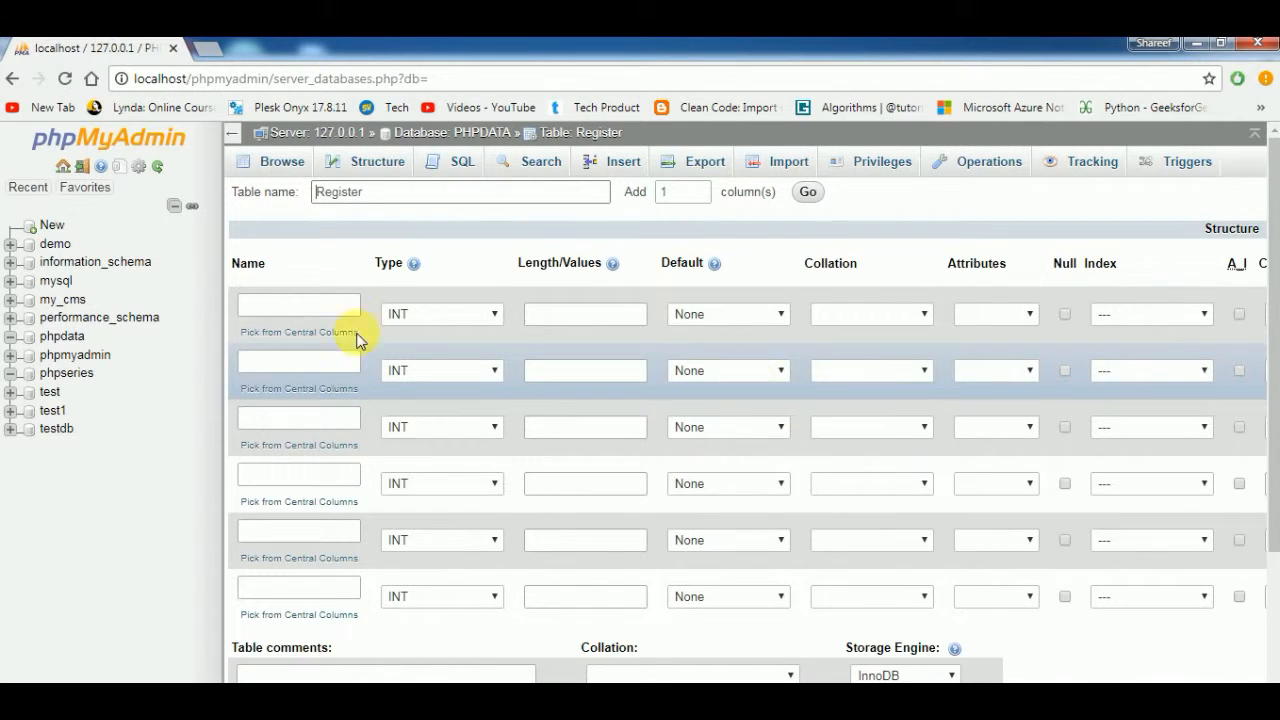
Name the first column id and make it an auto-incrementing PRIMARY key.
click(277, 308)
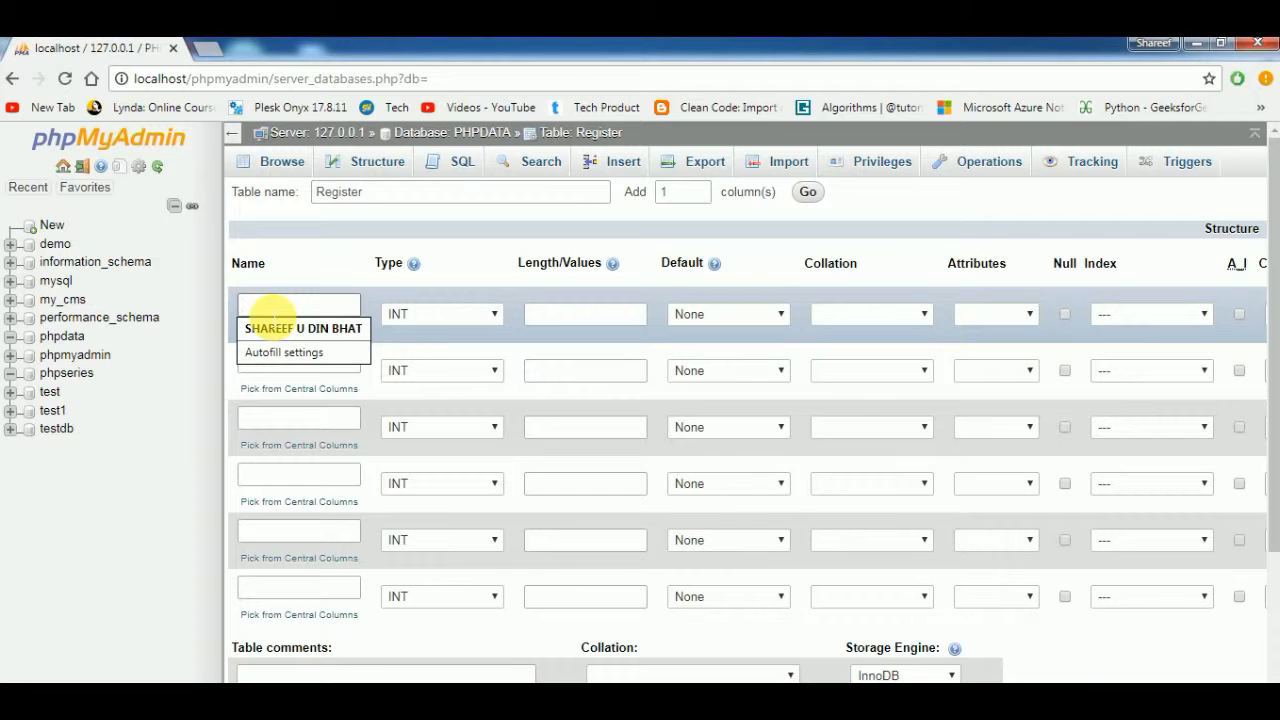
text(id)
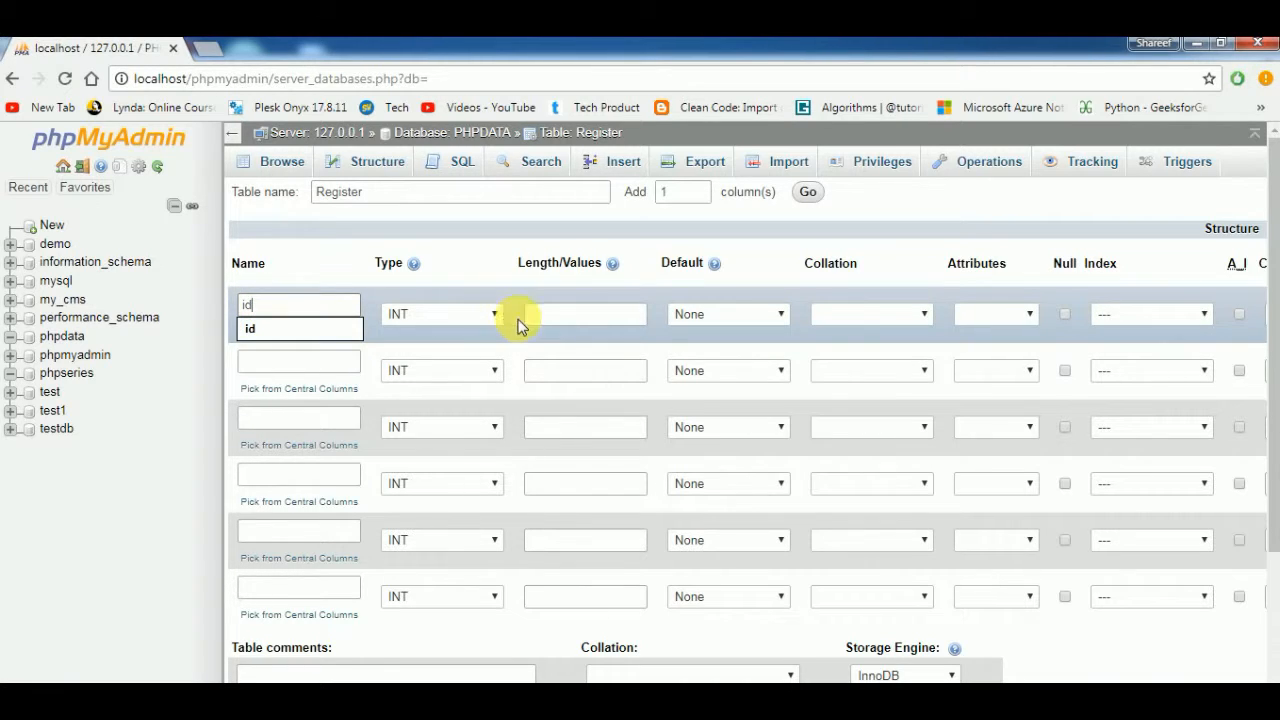
click(1240, 317)
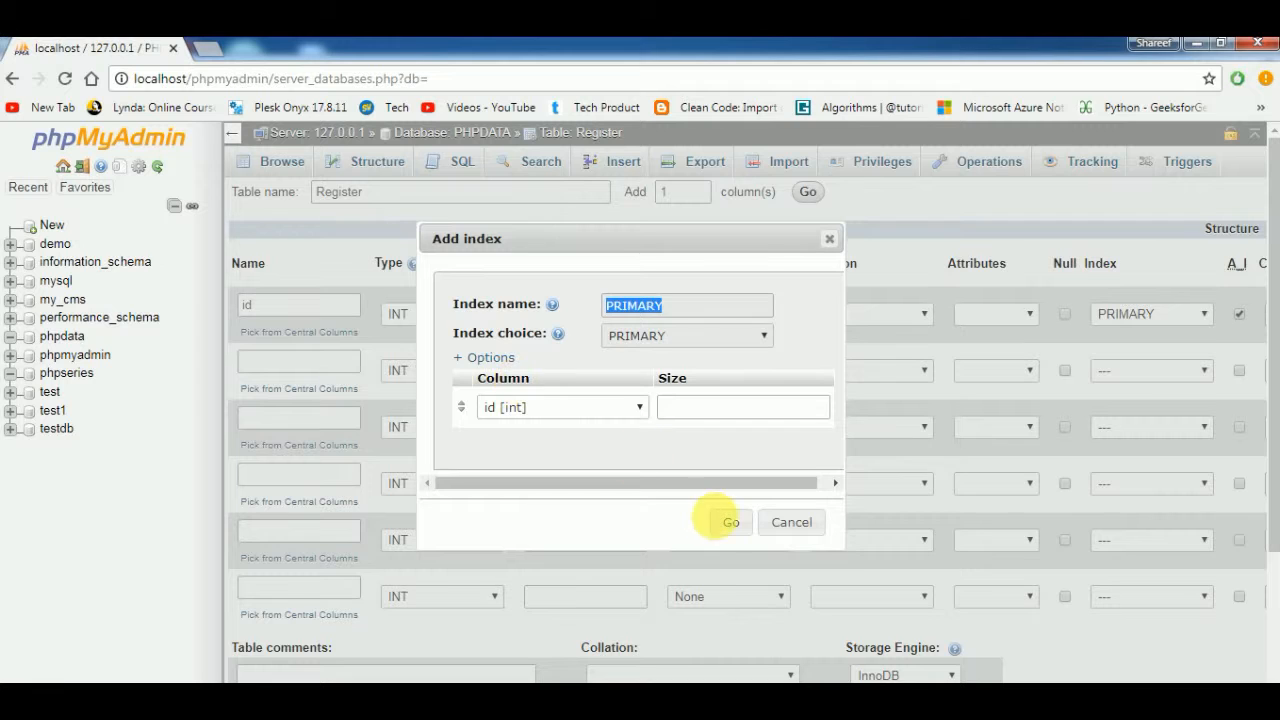
click(731, 524)
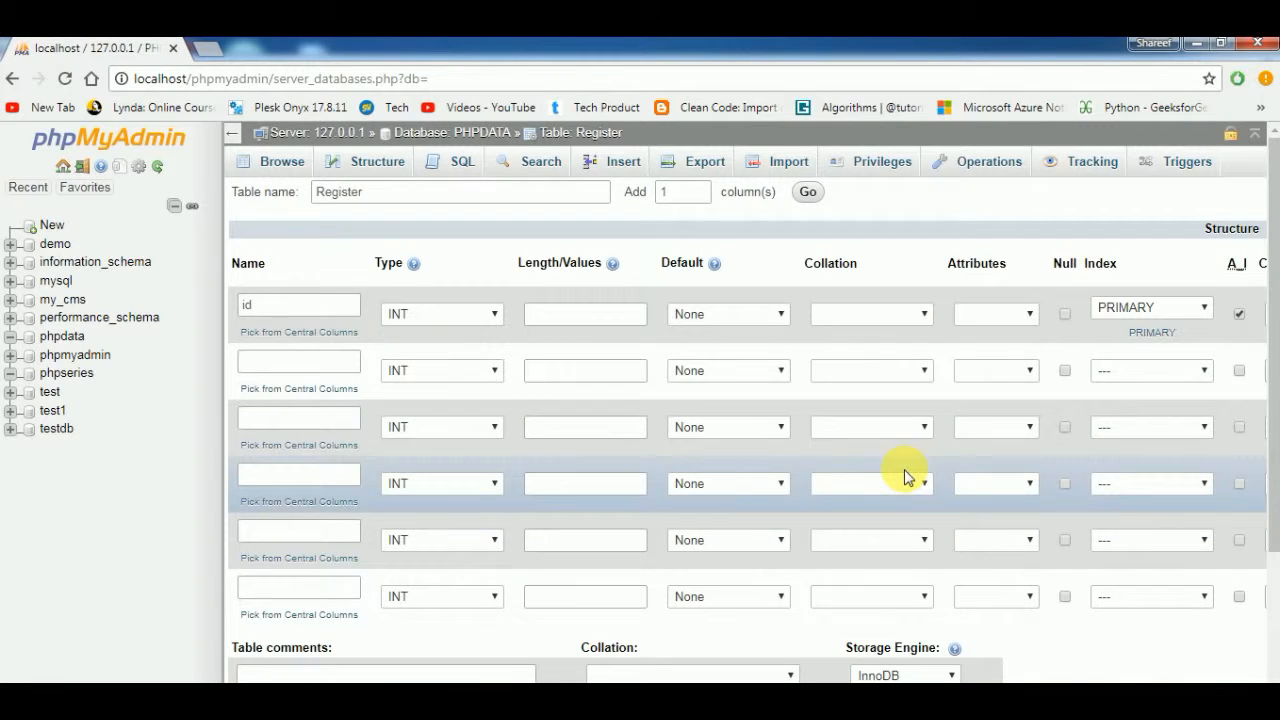
Define the second column as Name with type VARCHAR and length 50.
mouse_move(1275, 388)
mouse_down()
mouse_move(1274, 408)
mouse_move(1272, 376)
mouse_up()
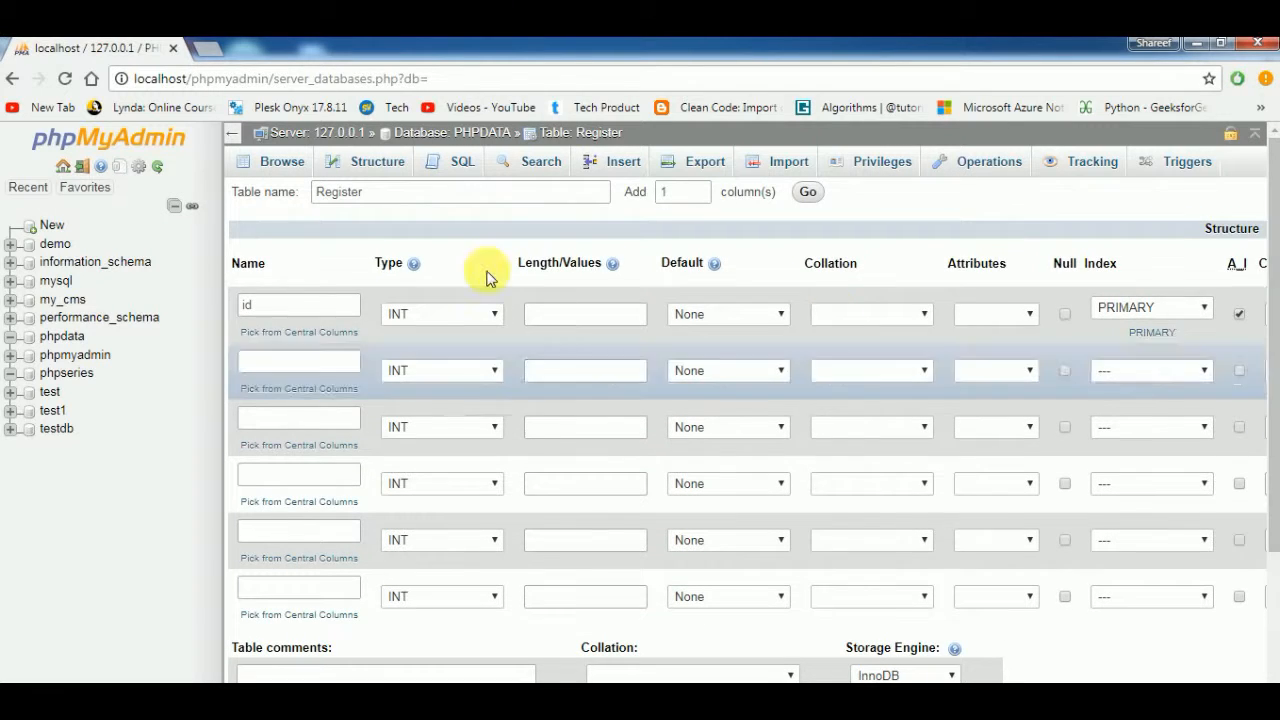
click(315, 372)
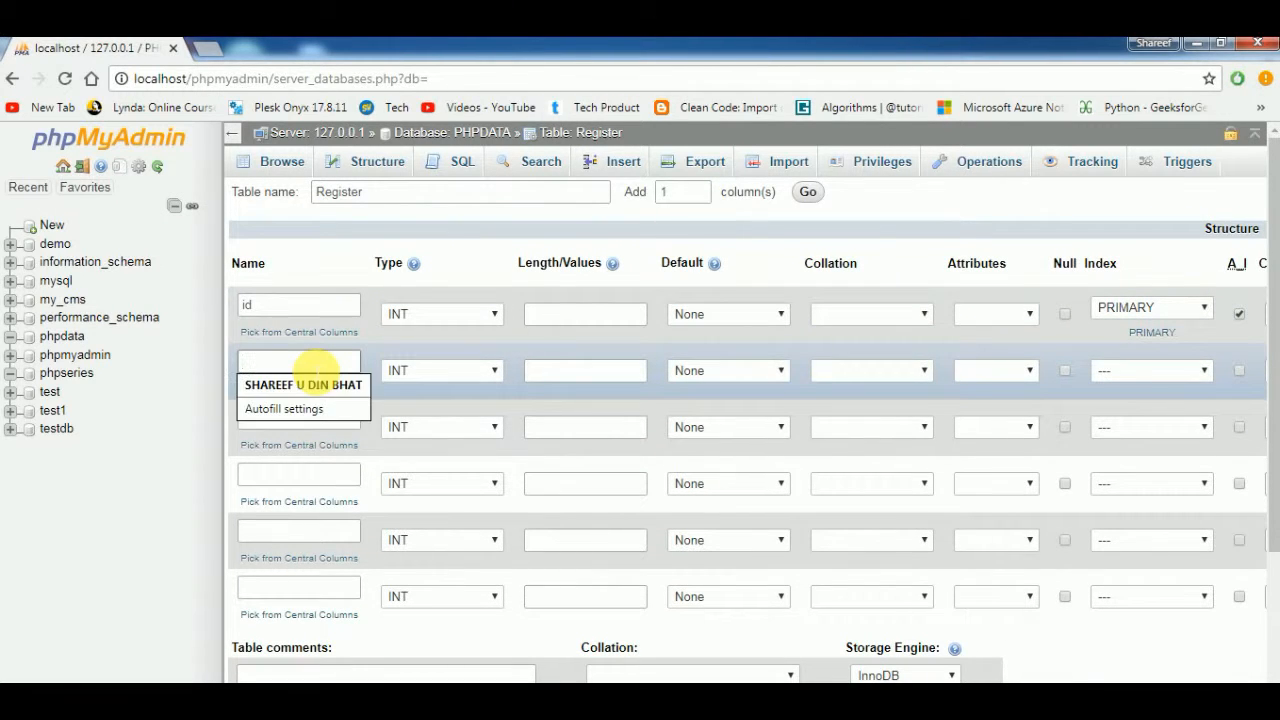
text(Name)
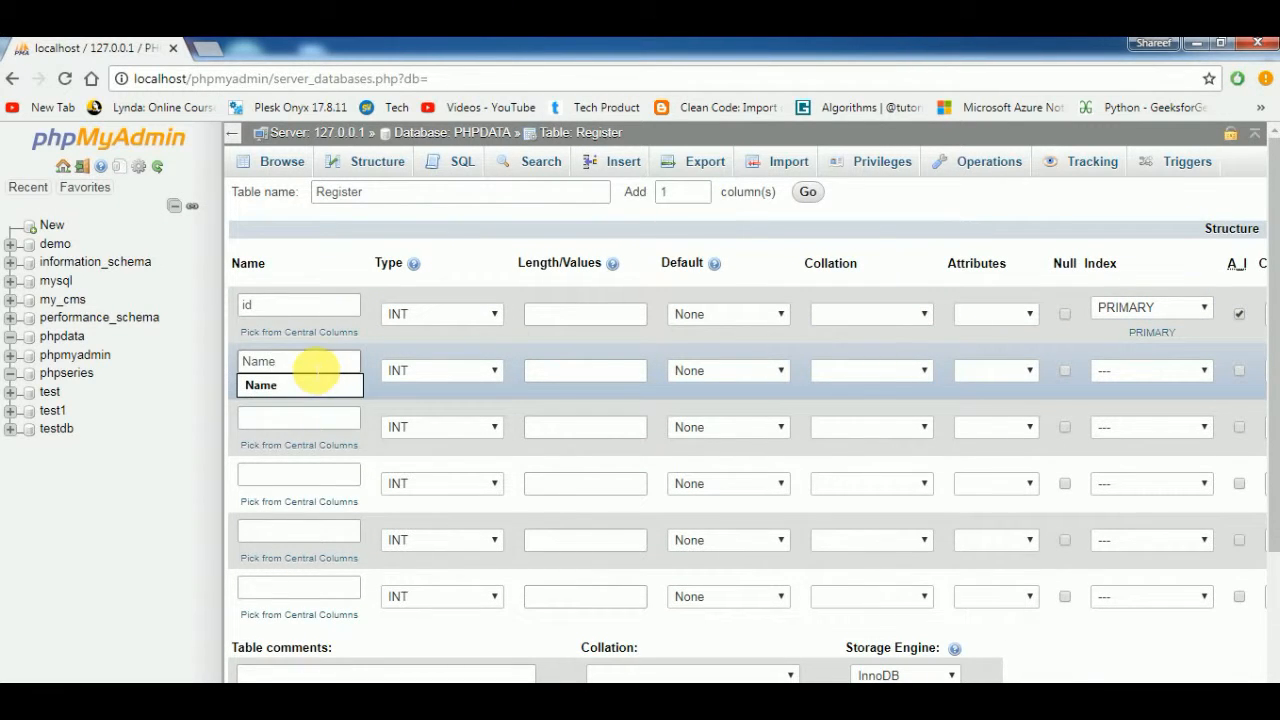
click(288, 387)
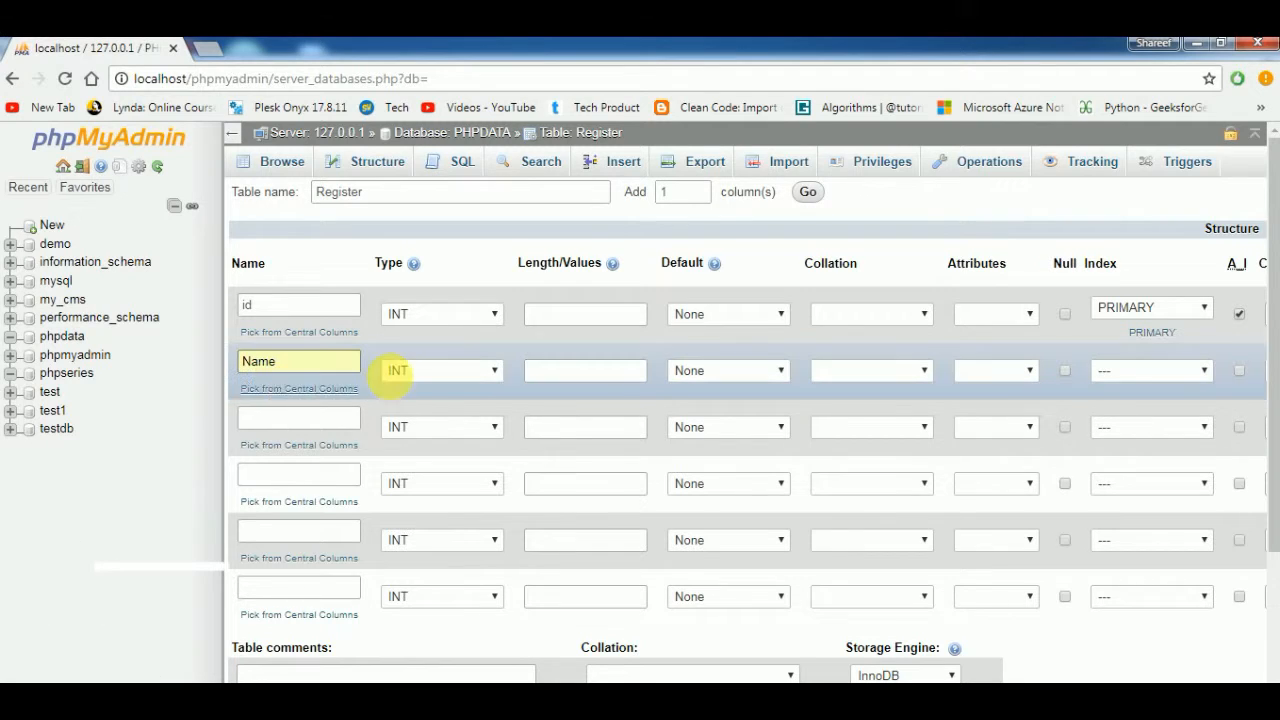
click(495, 372)
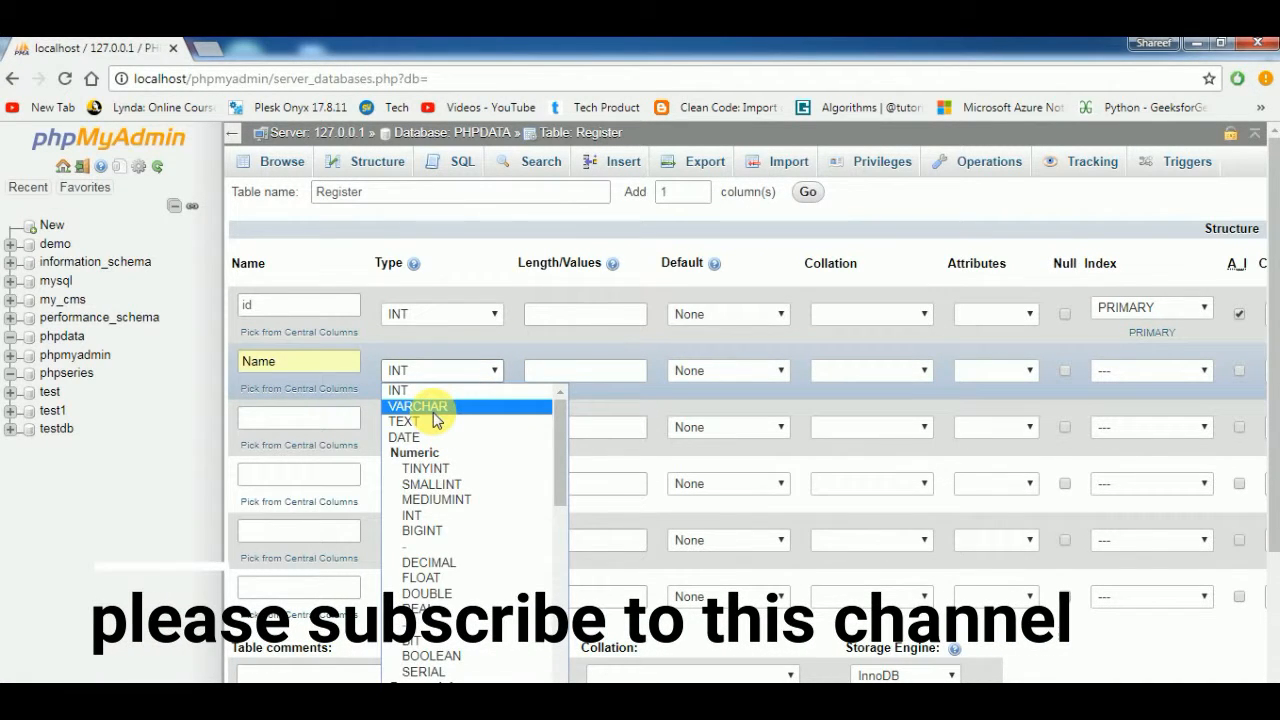
click(434, 410)
click(555, 372)
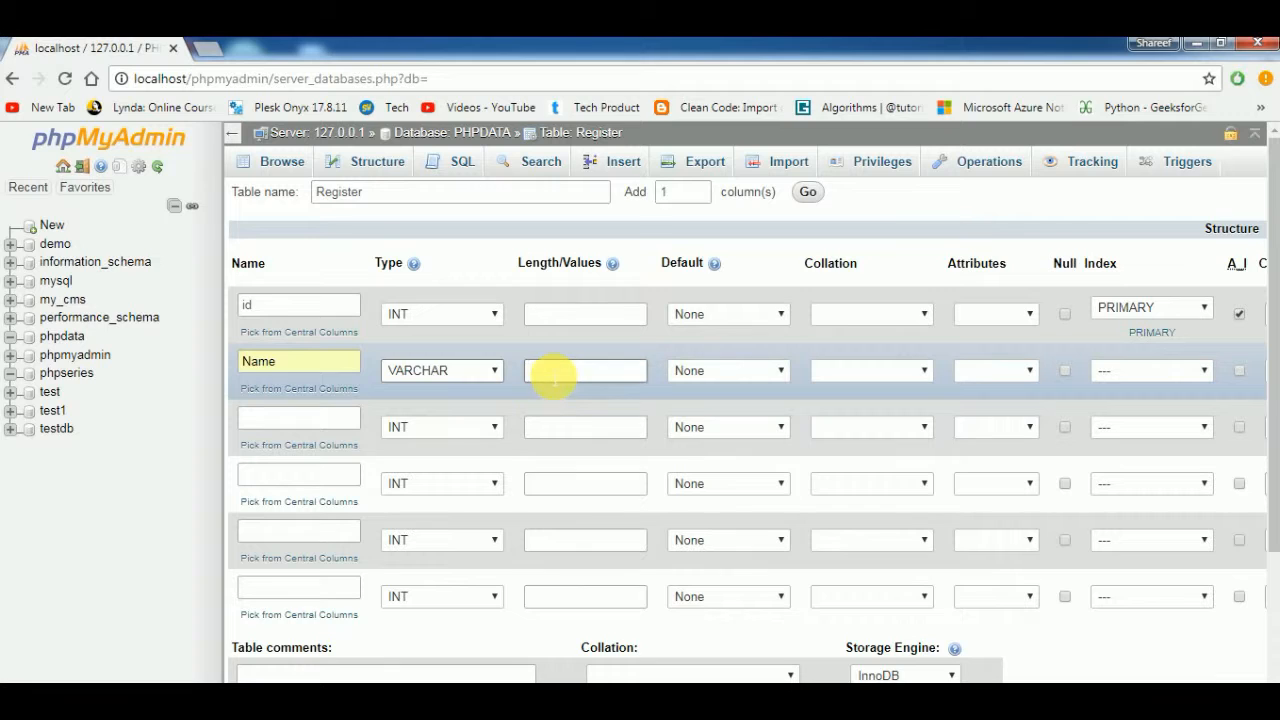
text(50)
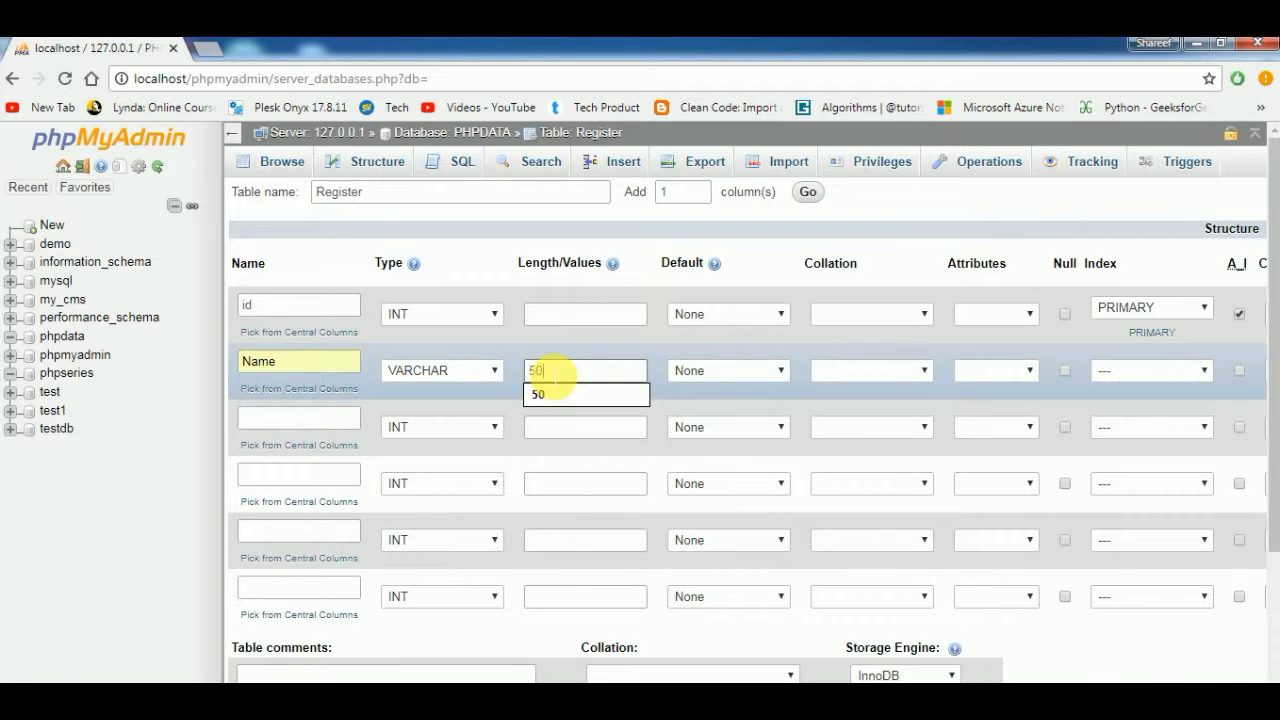
Define the third column as Email with type VARCHAR and length 50.
click(280, 418)
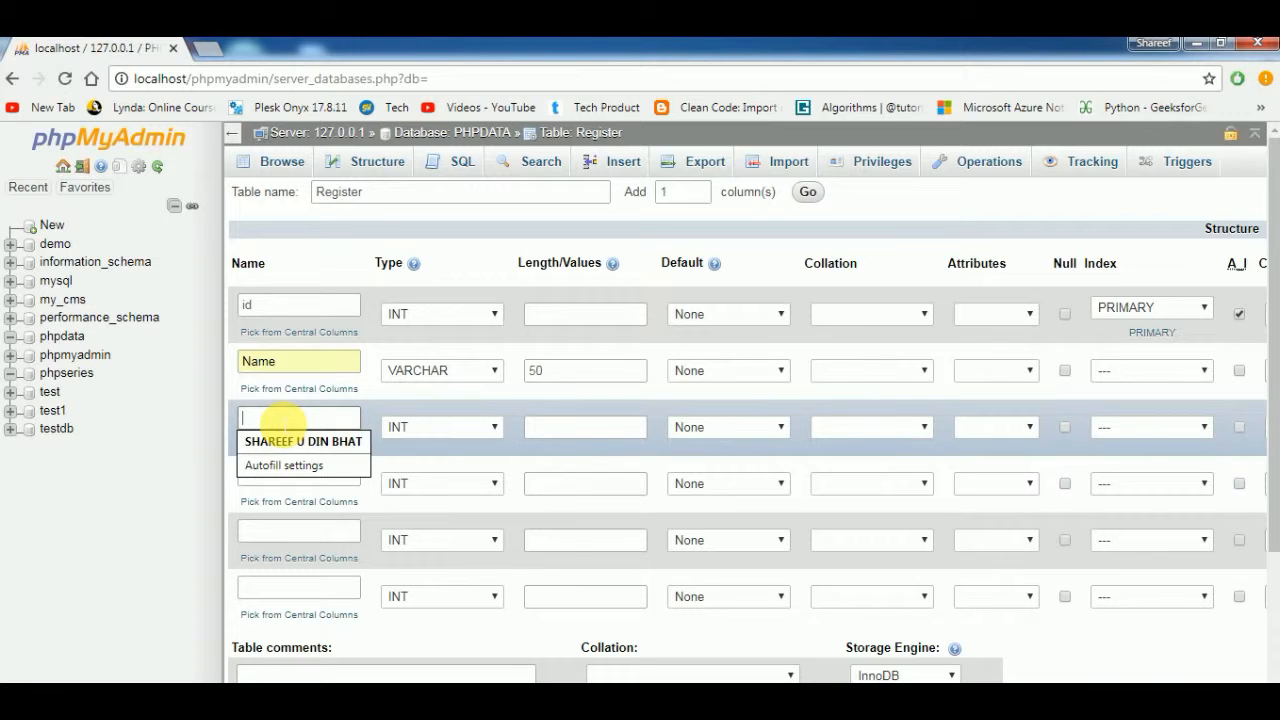
text(E)
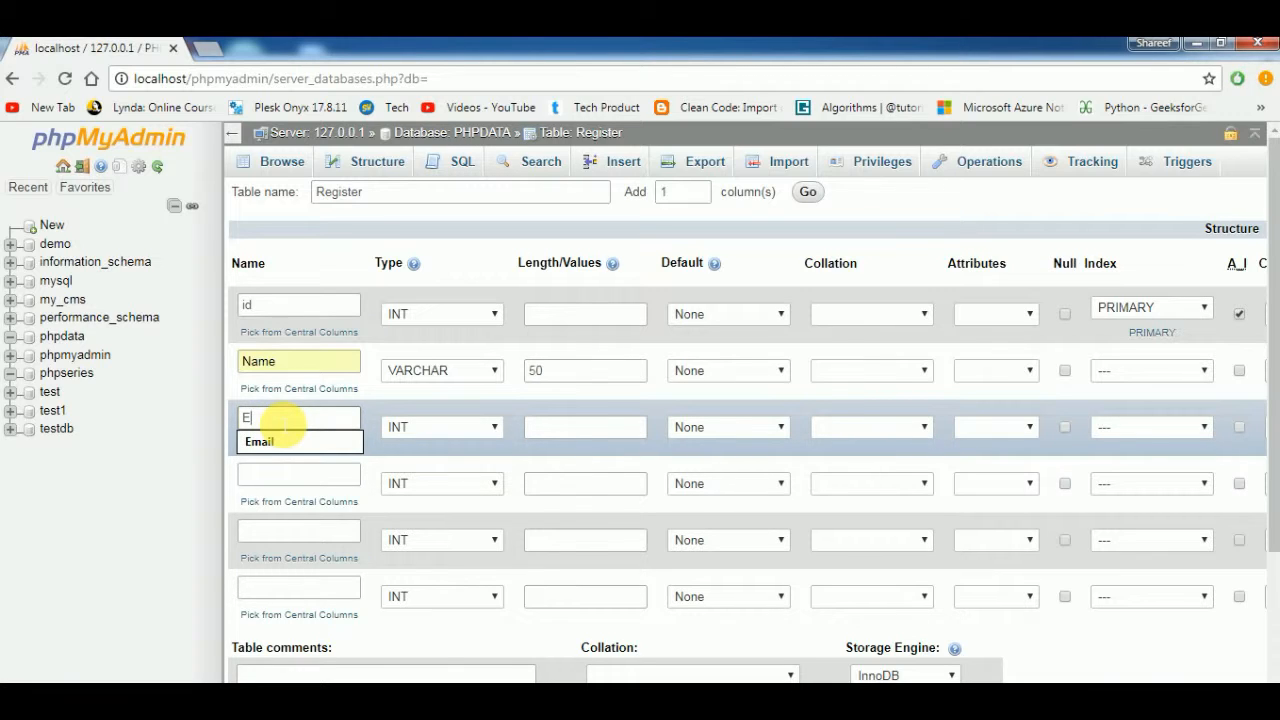
key(Down)
key(Return)
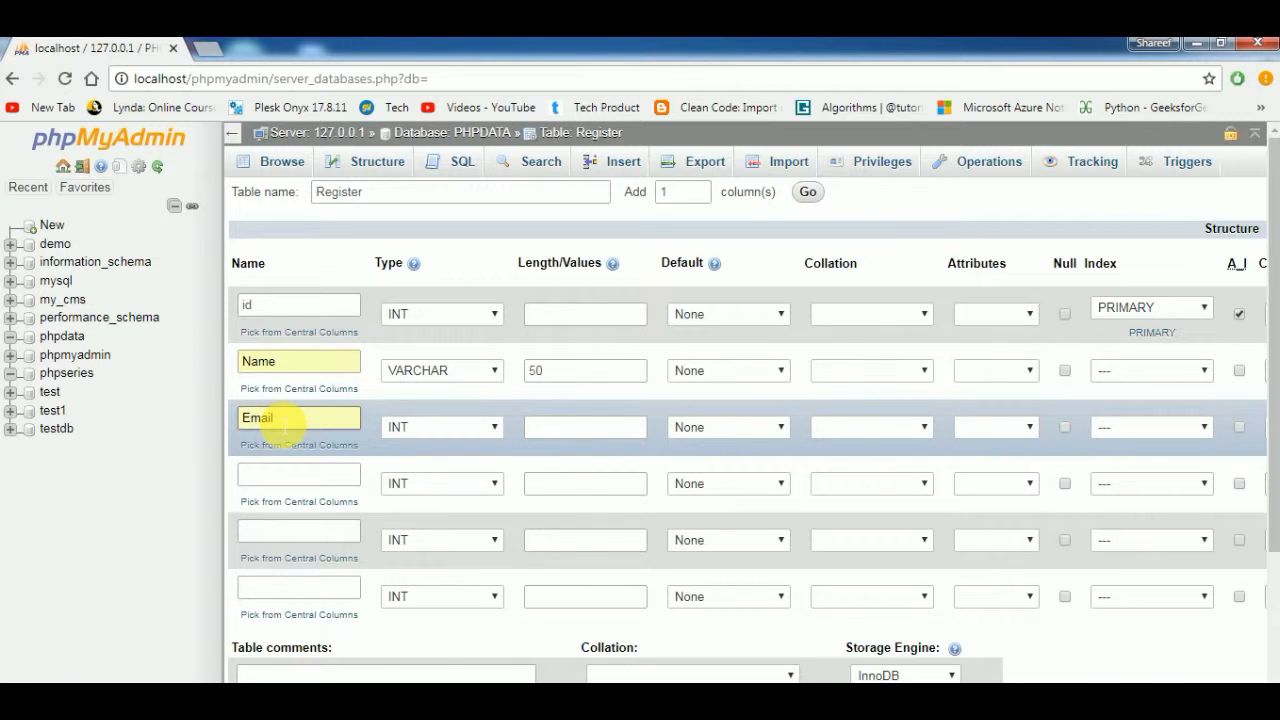
click(454, 428)
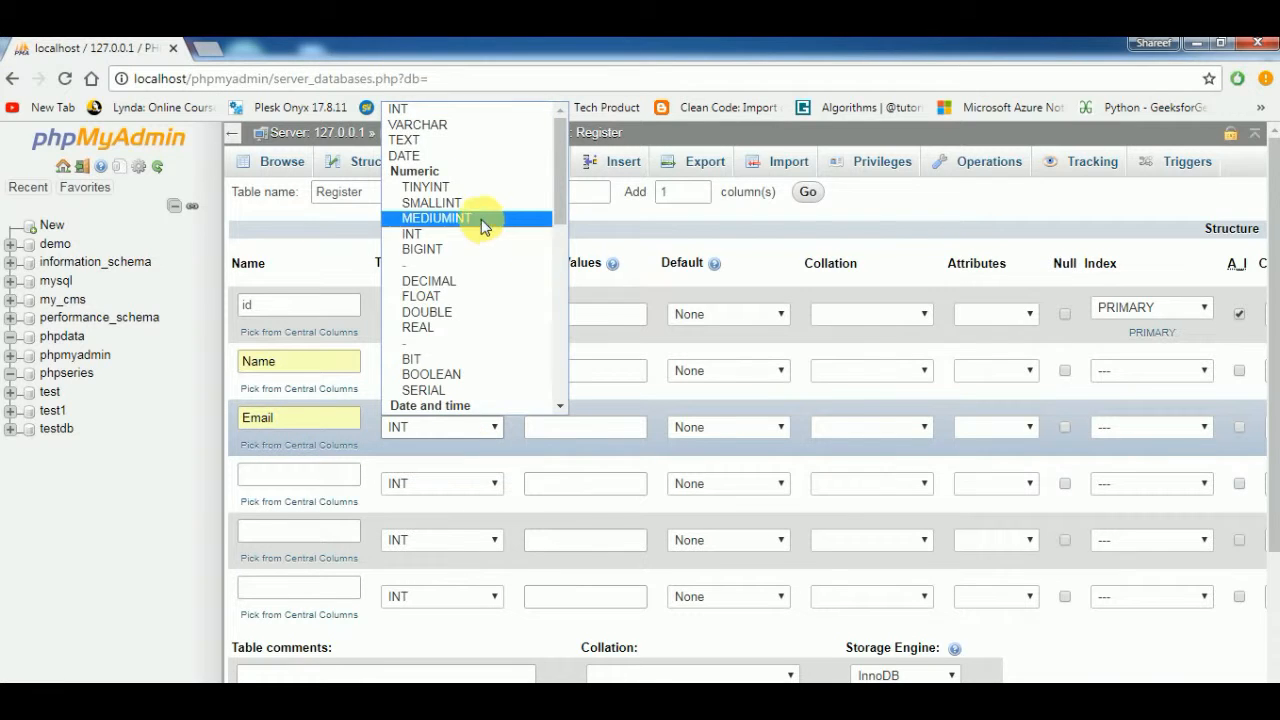
click(428, 124)
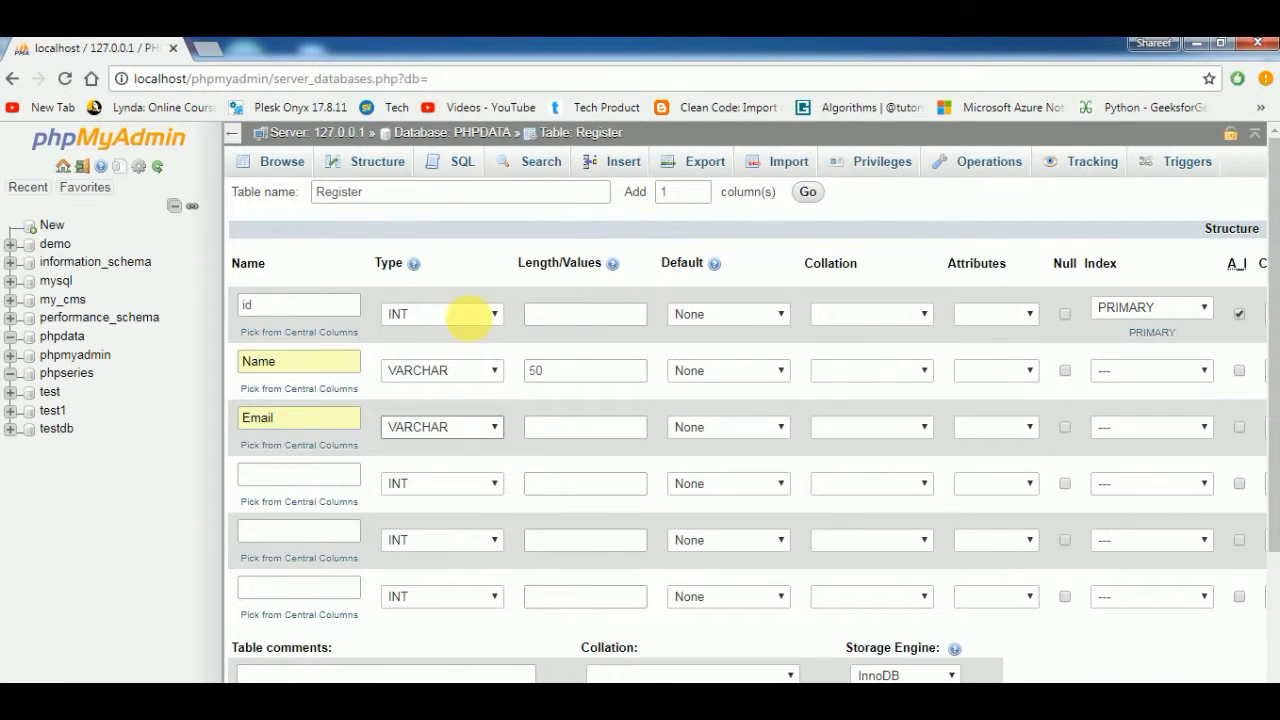
click(567, 428)
text(5)
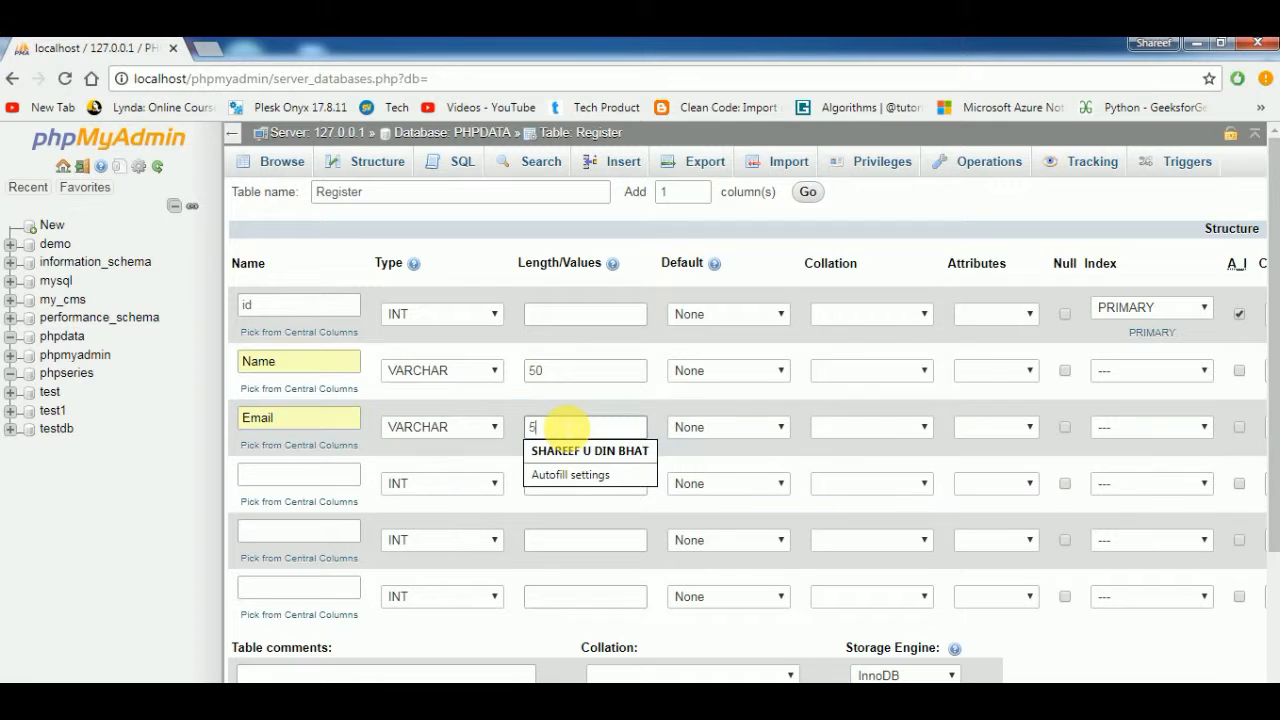
text(0)
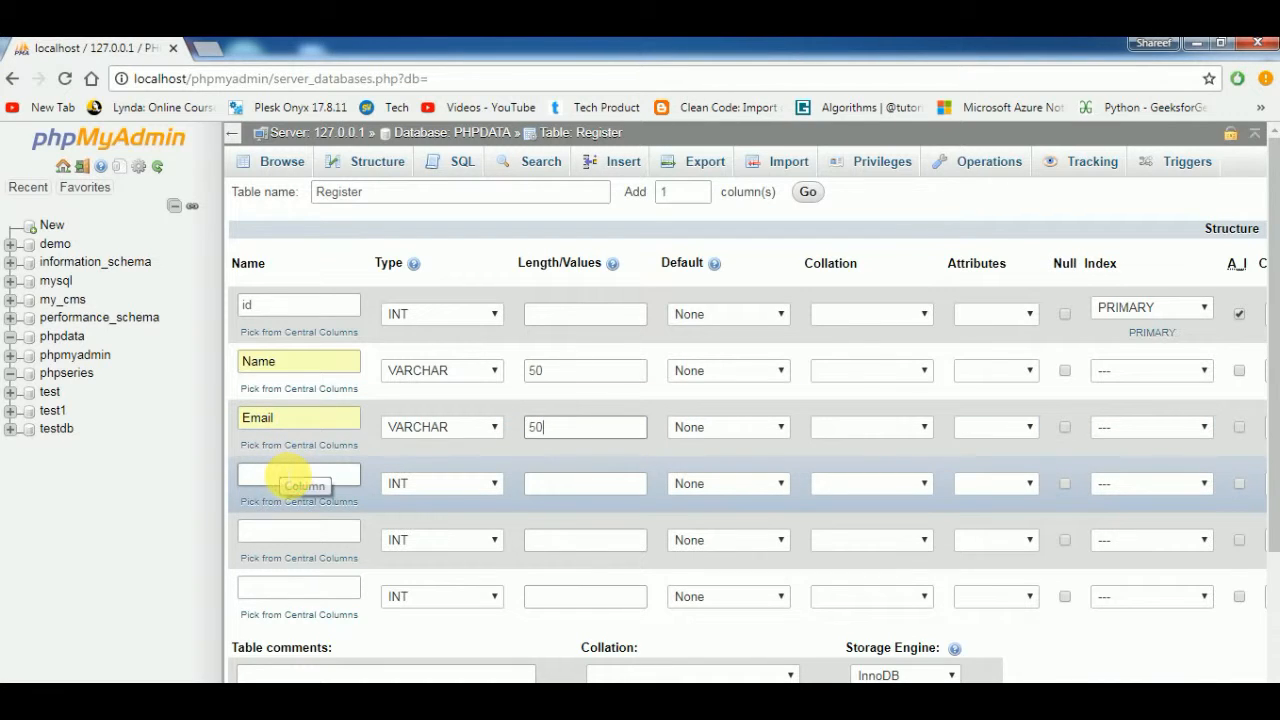
Define the fourth column as Phone with type VARCHAR and length 15.
click(287, 475)
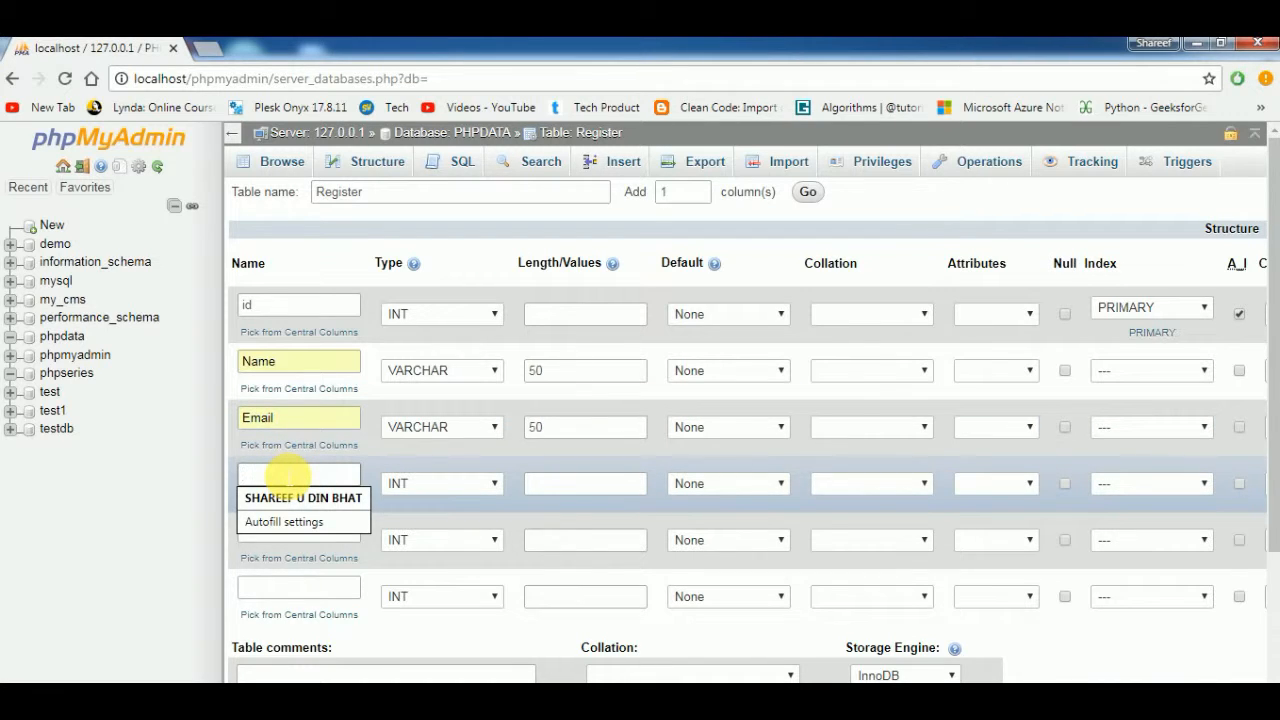
text(Phone)
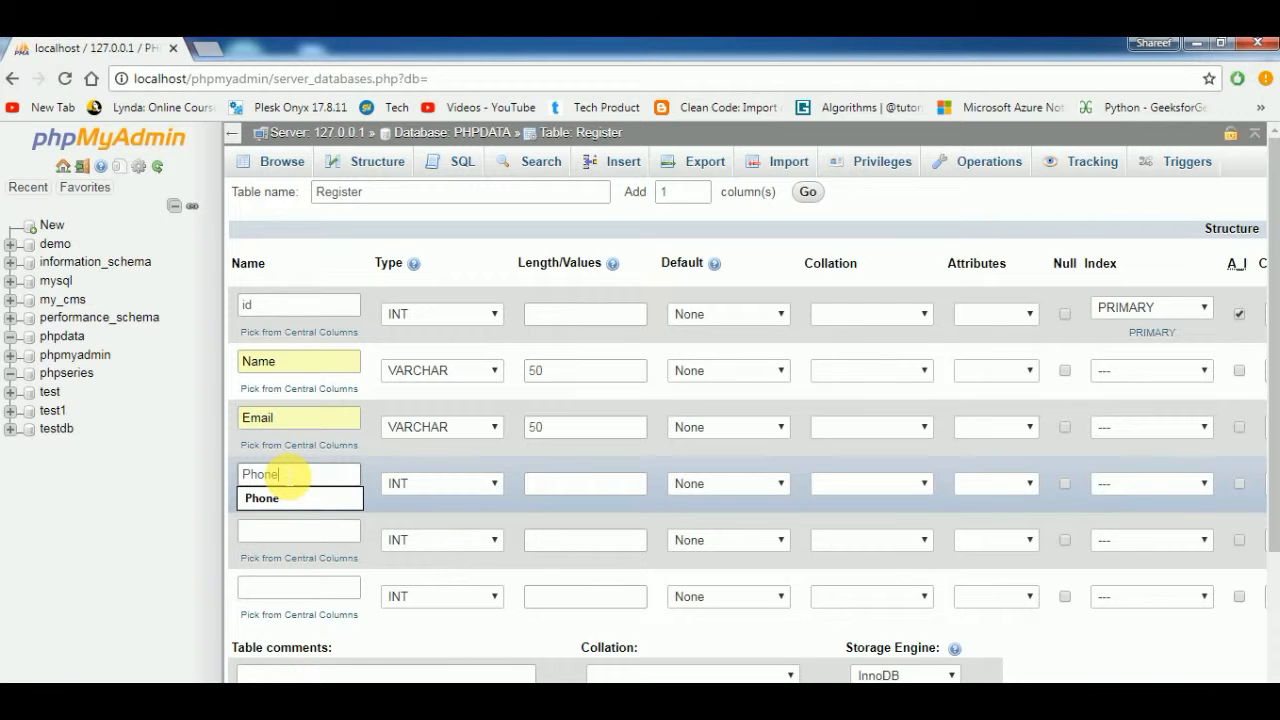
click(470, 487)
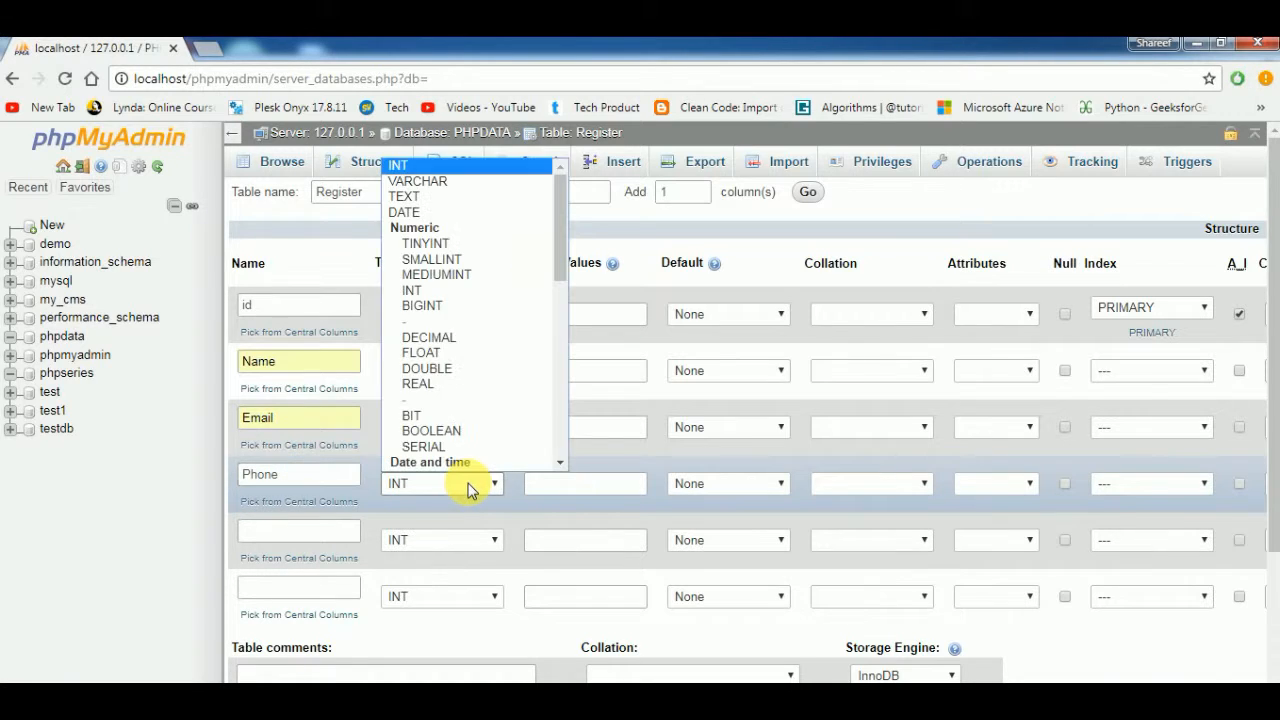
click(432, 184)
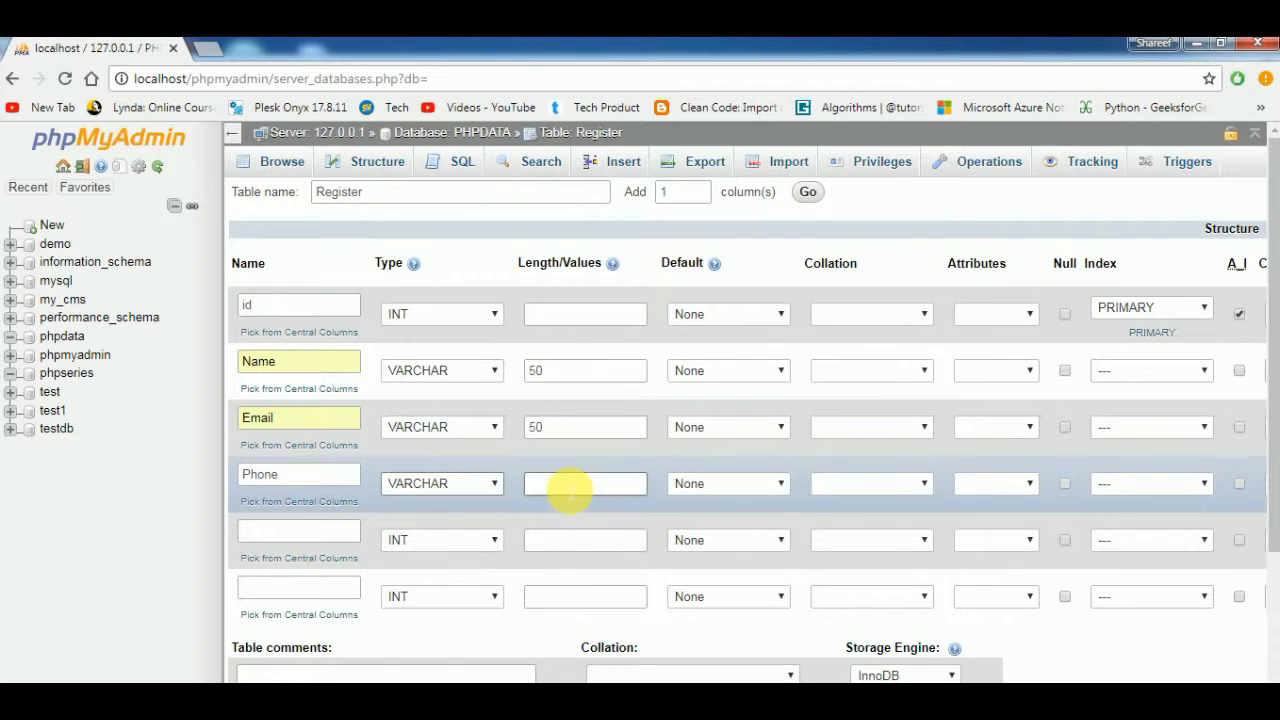
click(571, 487)
text(15)
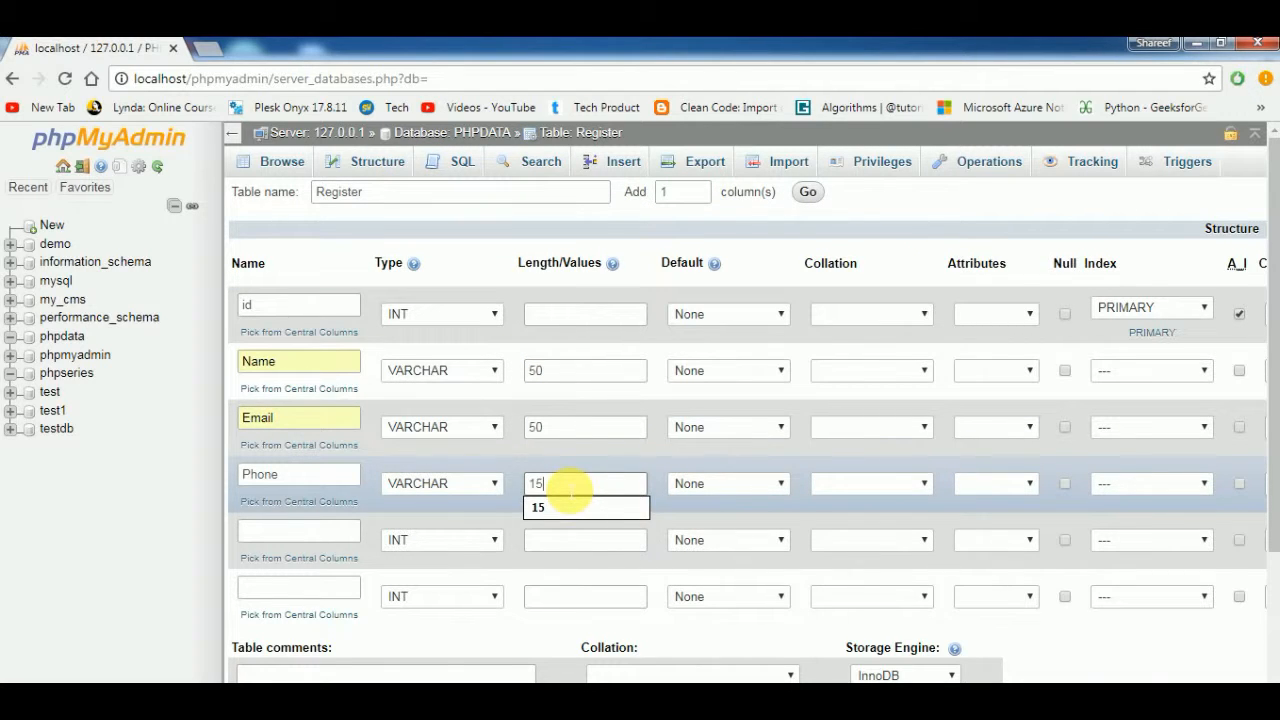
Define the fifth column as Username with type VARCHAR and length 20.
click(270, 531)
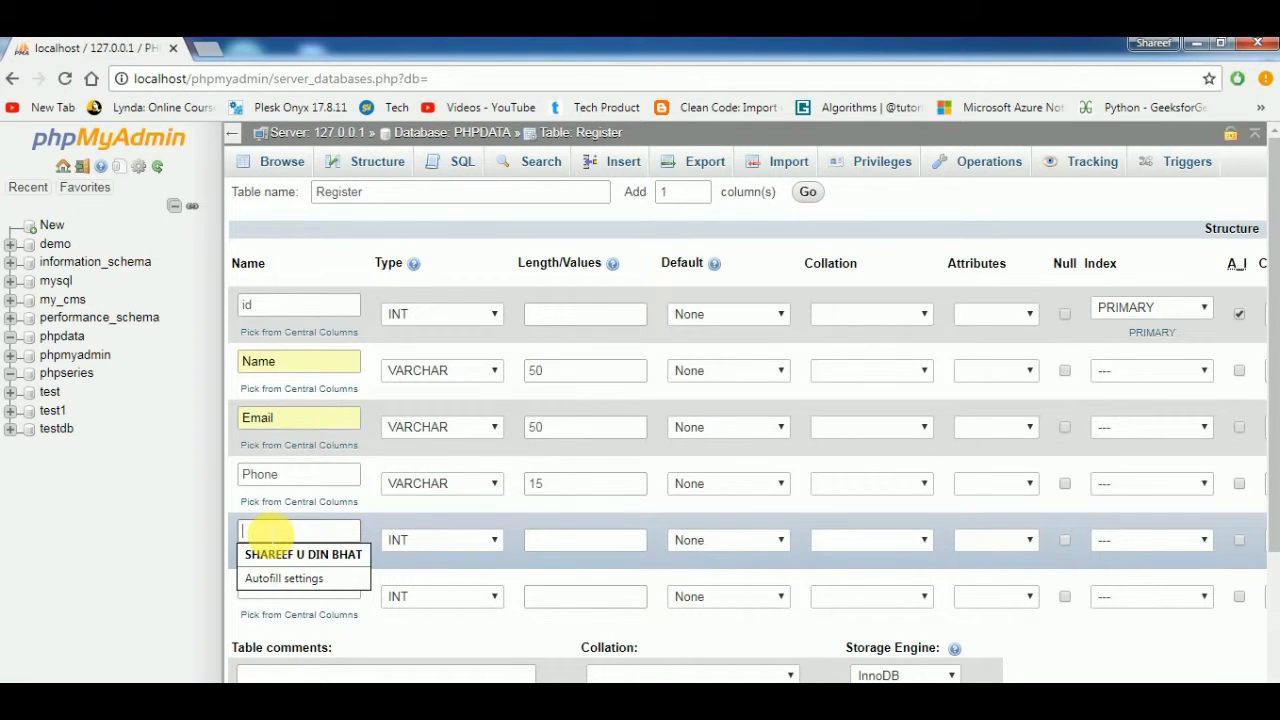
text(Username)
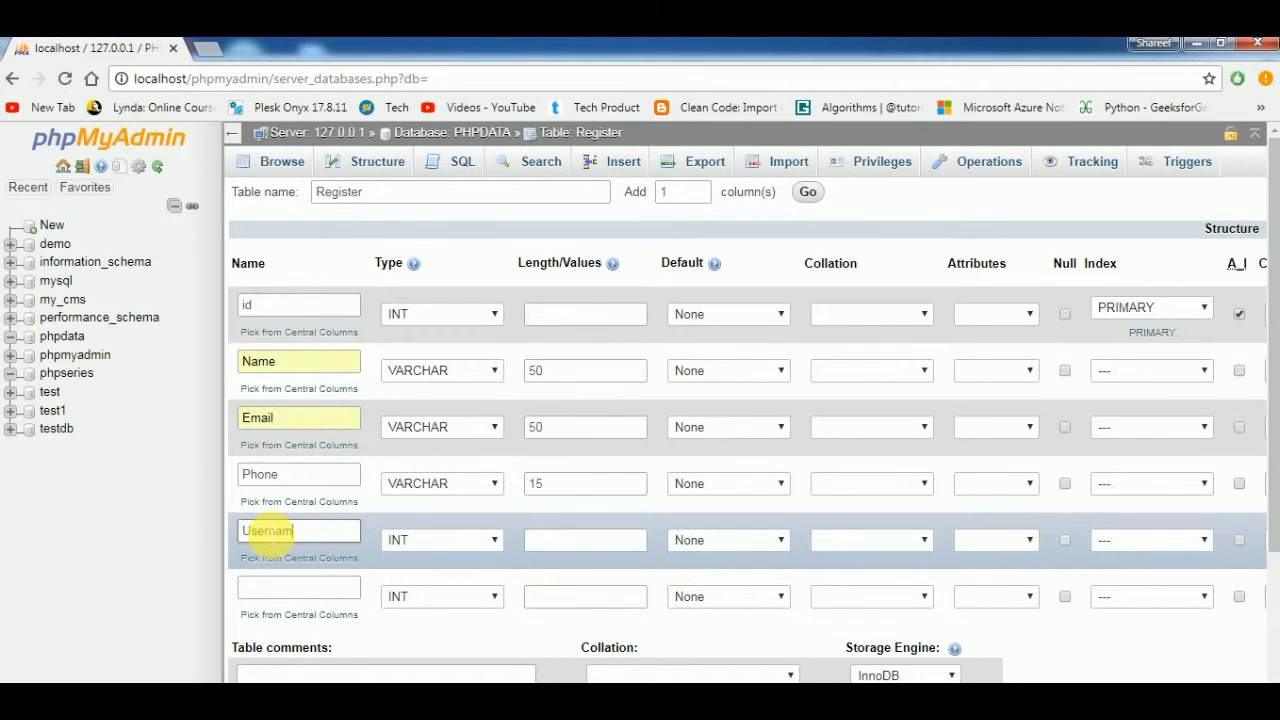
click(452, 544)
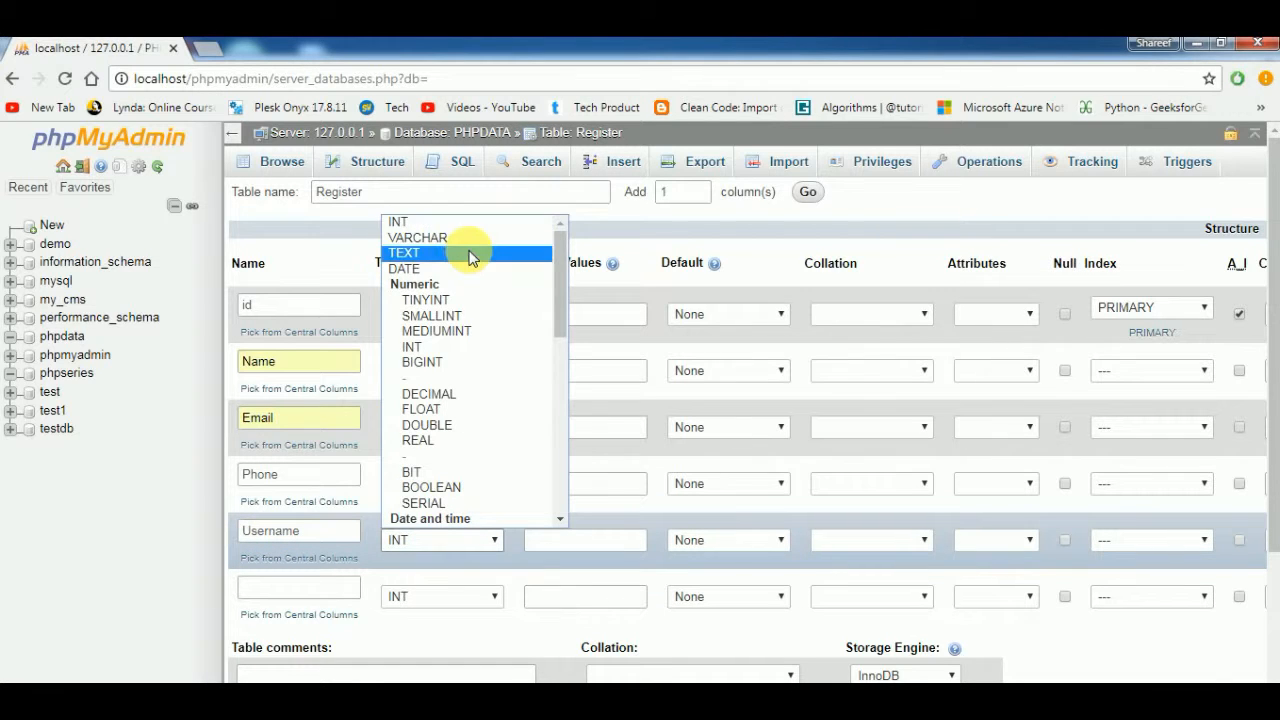
click(430, 237)
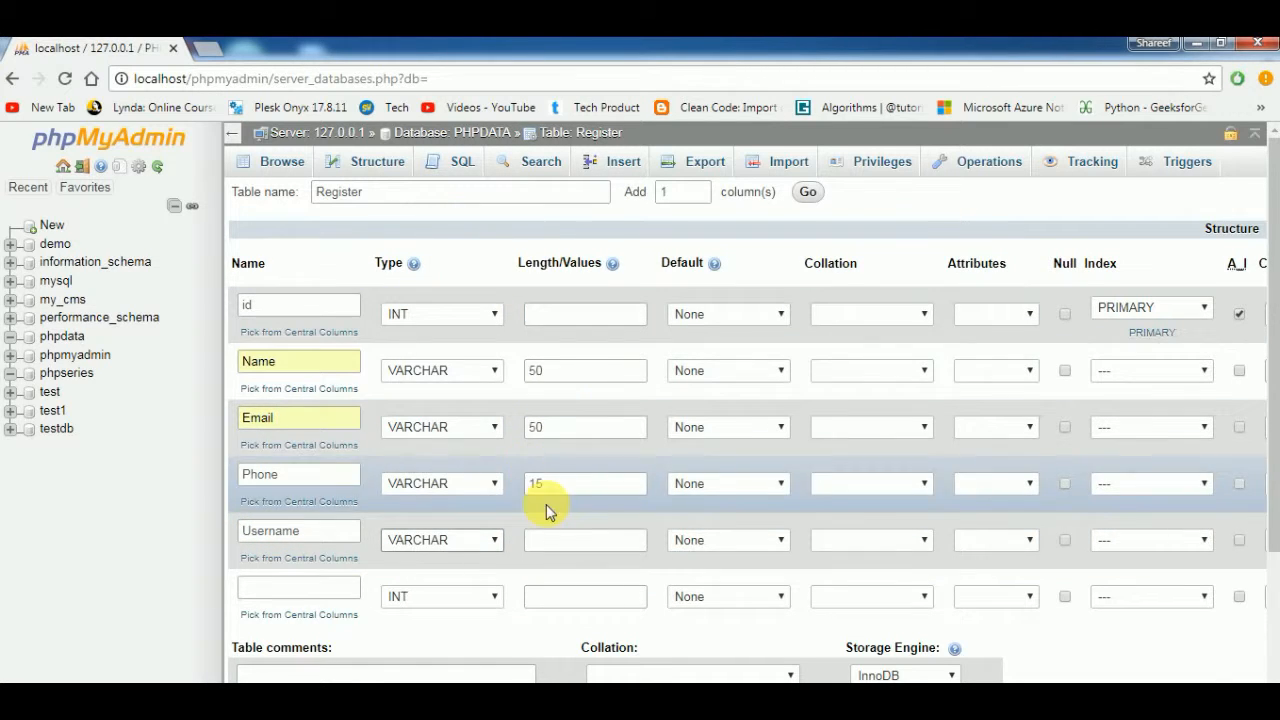
click(560, 542)
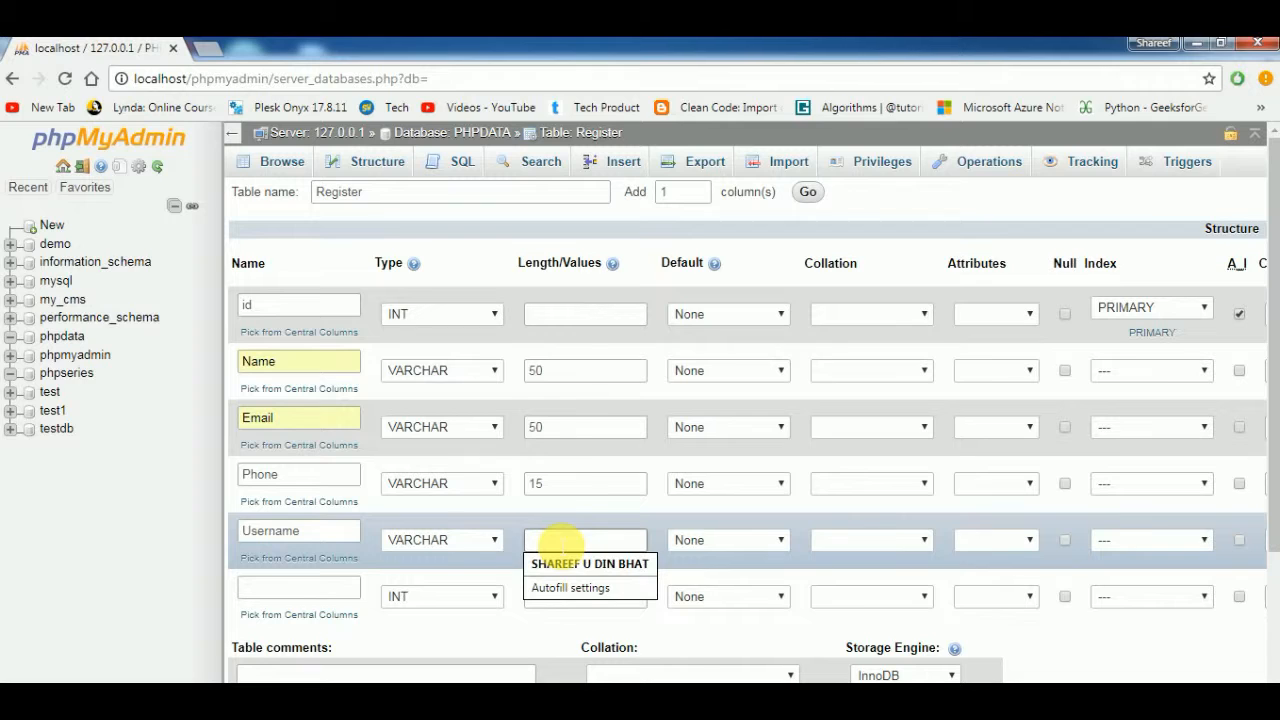
text(20)
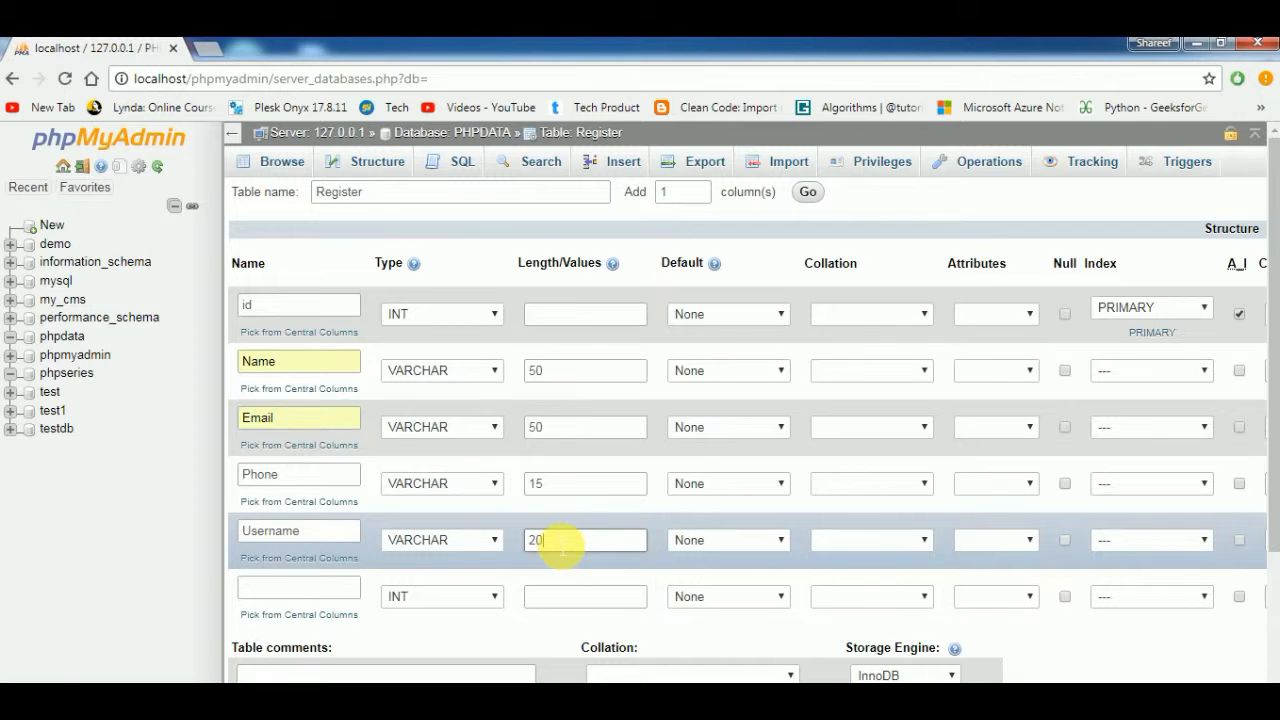
Define the sixth column as Password with type VARCHAR and length 25.
click(310, 590)
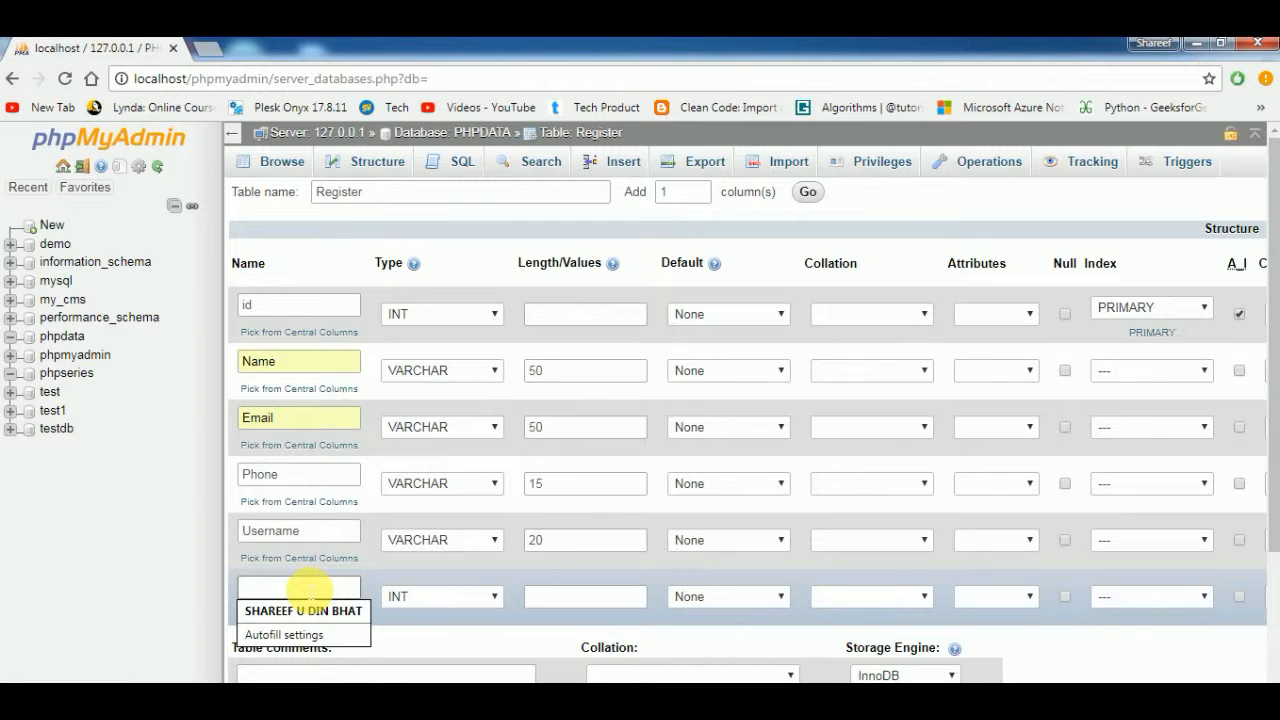
text(Passw)
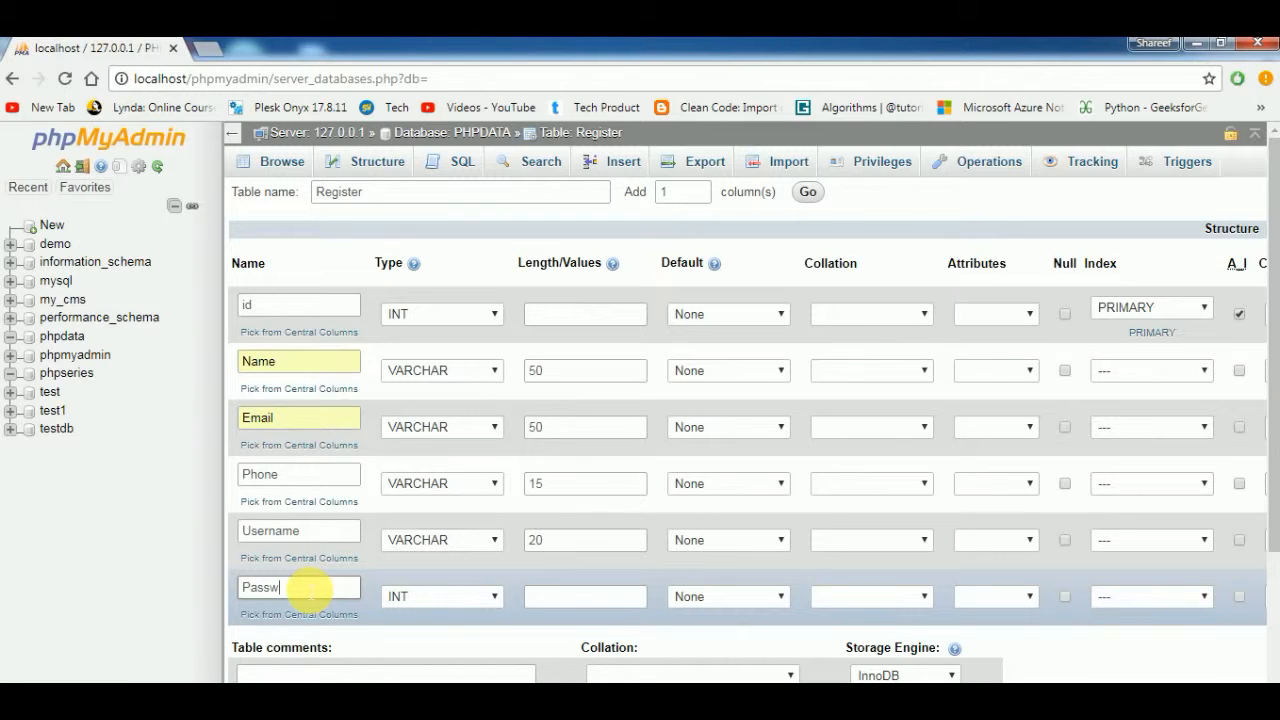
text(ord)
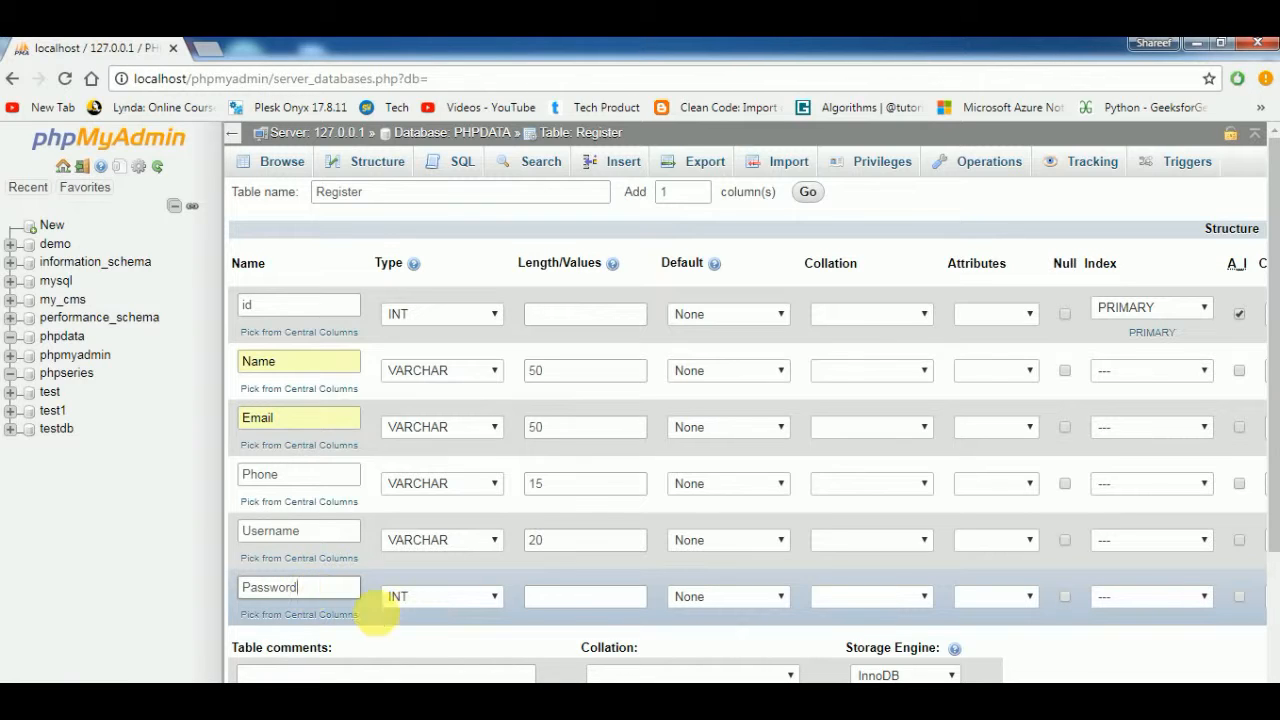
click(478, 598)
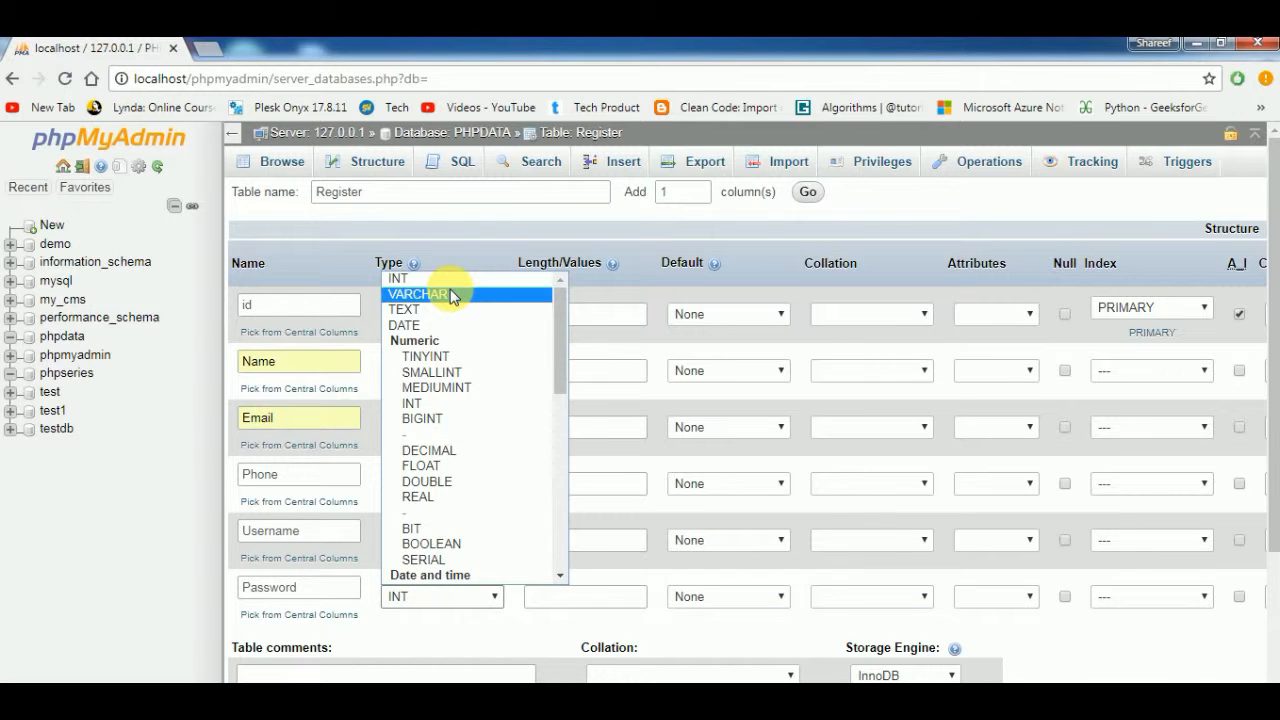
click(452, 297)
click(582, 598)
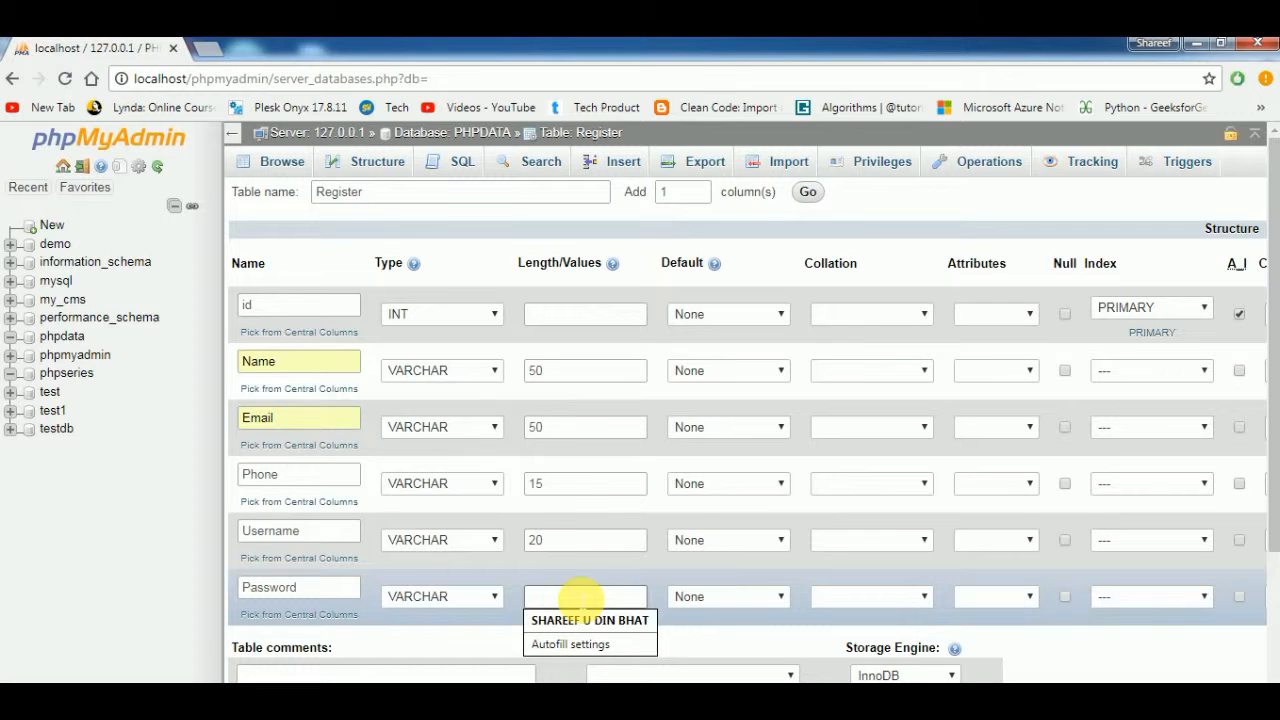
text(25)
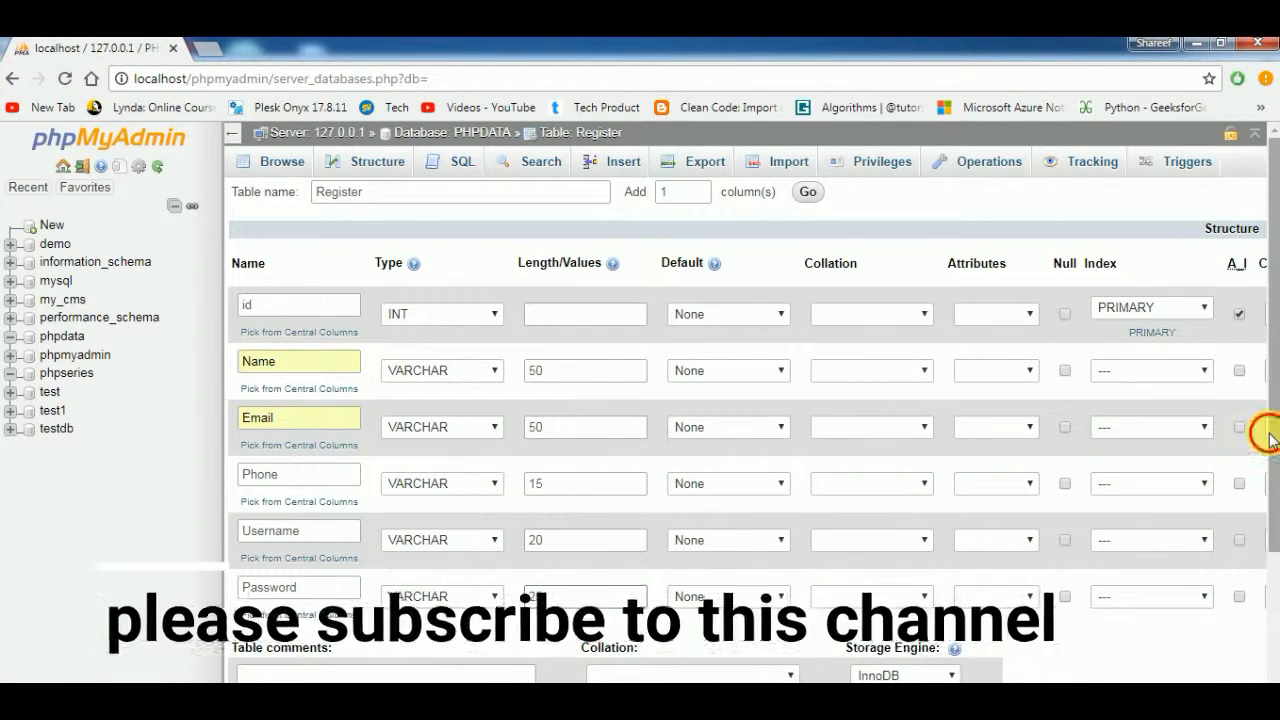
Save the Register table, ignore all server error notifications, and browse the table's rows.
drag(1270, 437, 1262, 620)
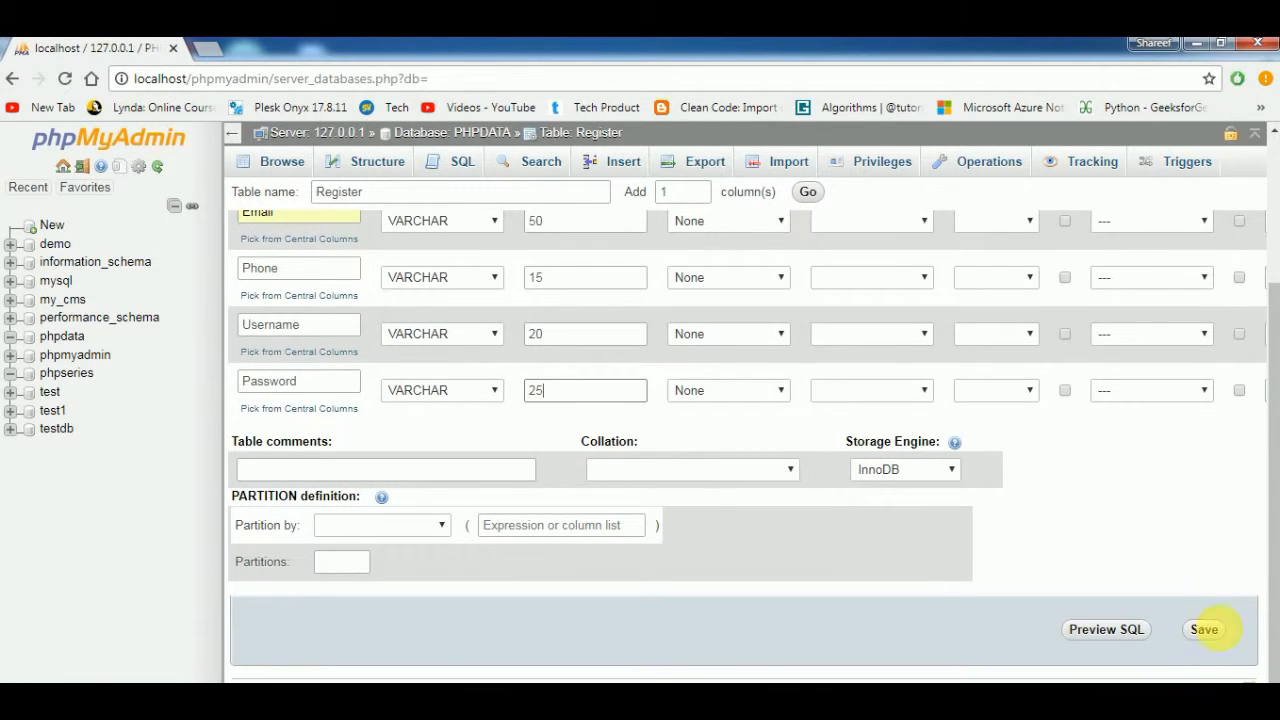
click(1202, 630)
click(1202, 630)
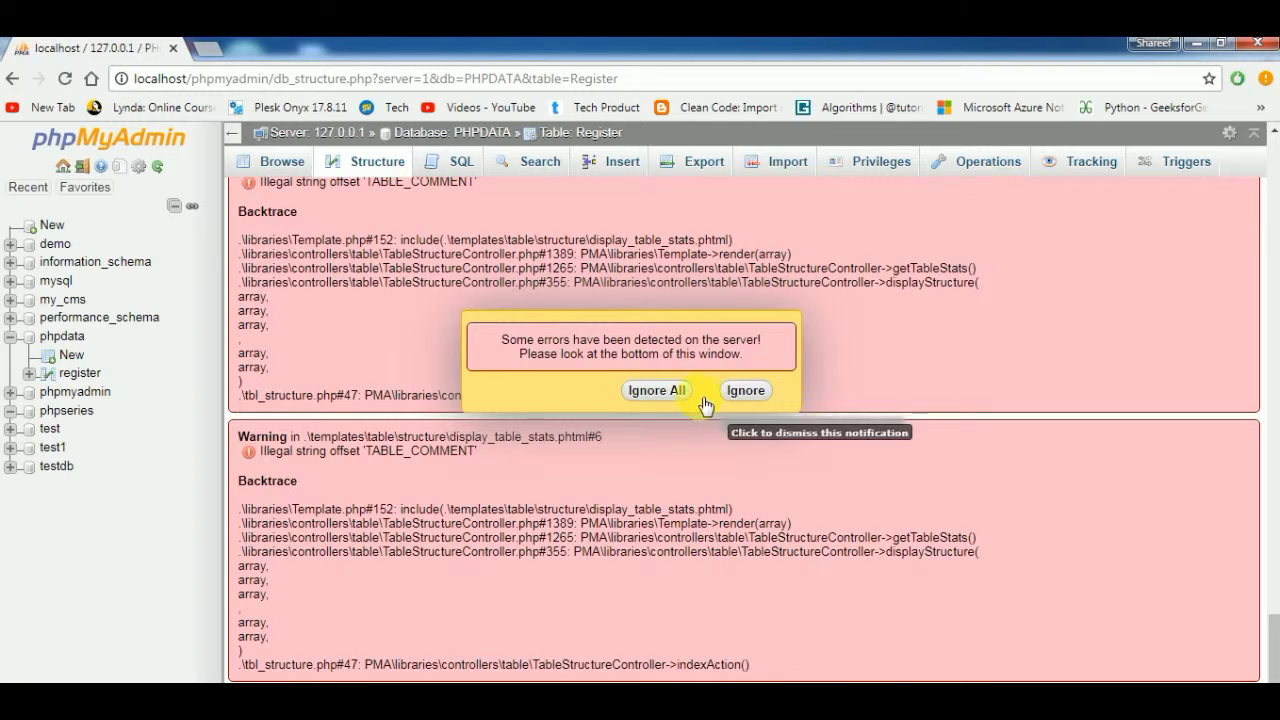
click(646, 392)
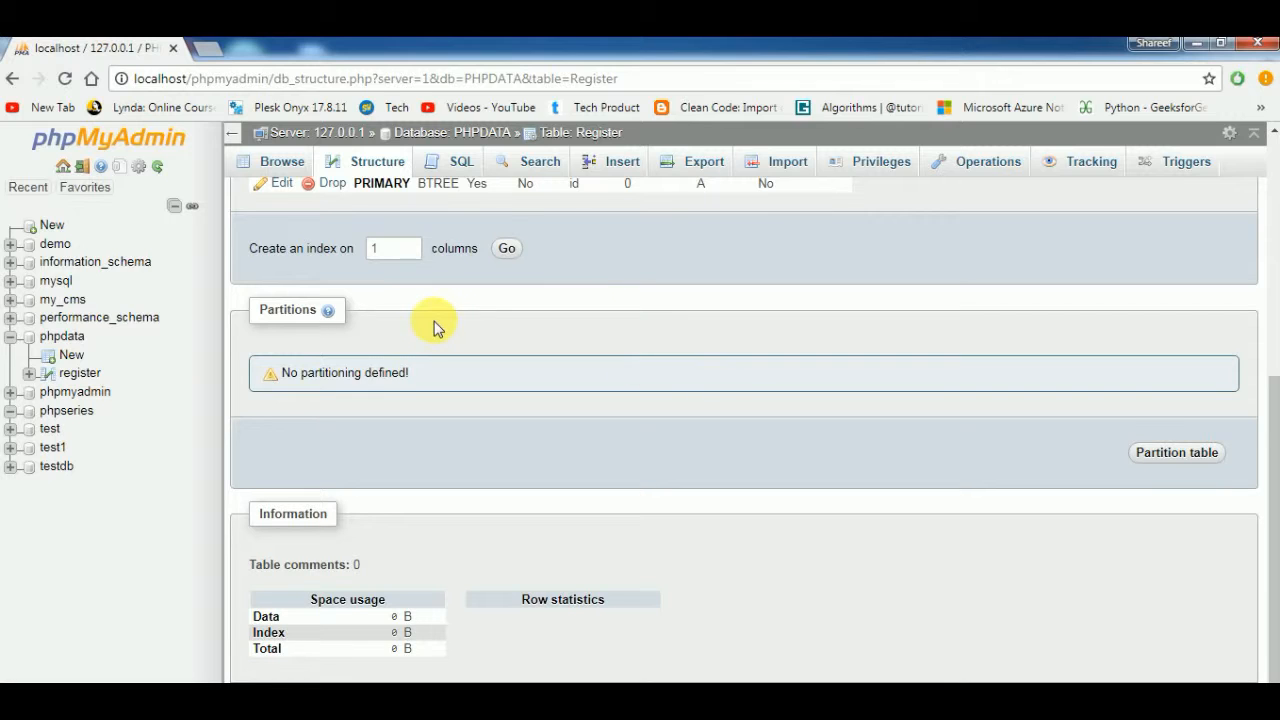
click(277, 162)
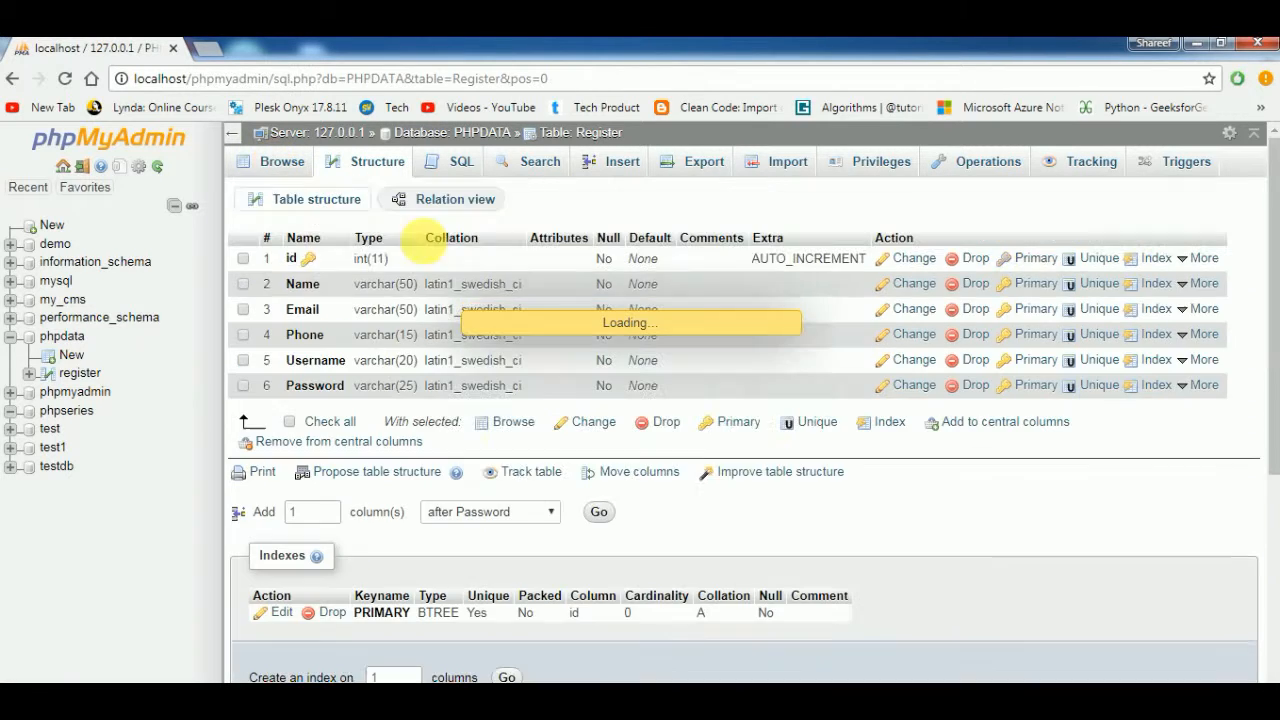